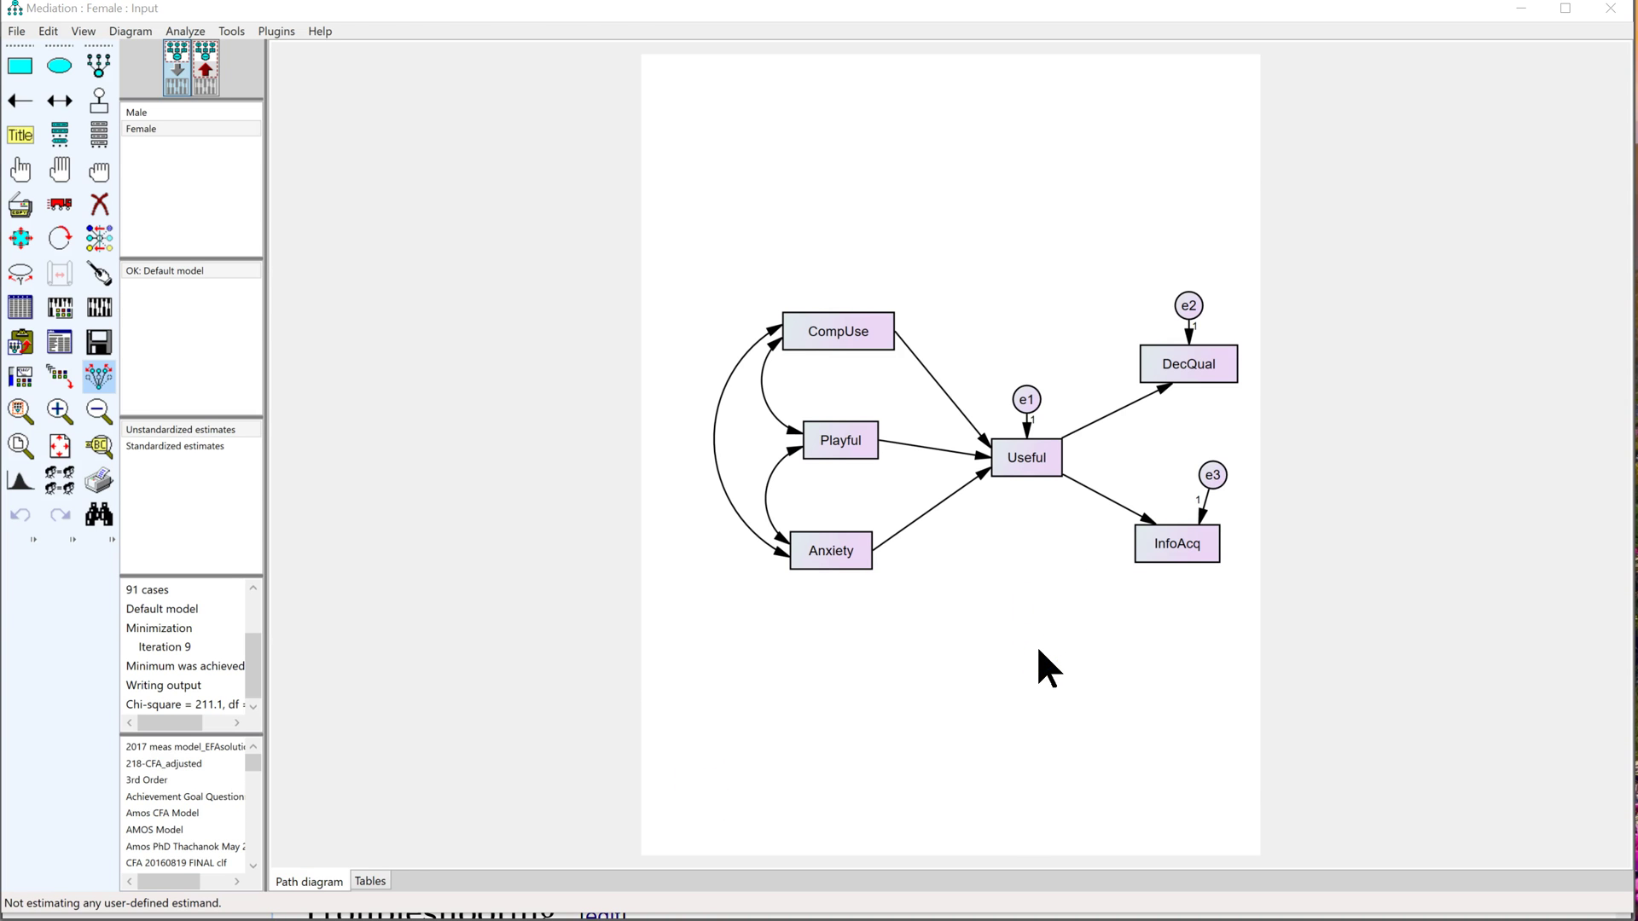
Step: Find the MyModMed entry under StatWiki's 3.2 List of Estimands and highlight its heading
key(alt+Tab)
click(685, 397)
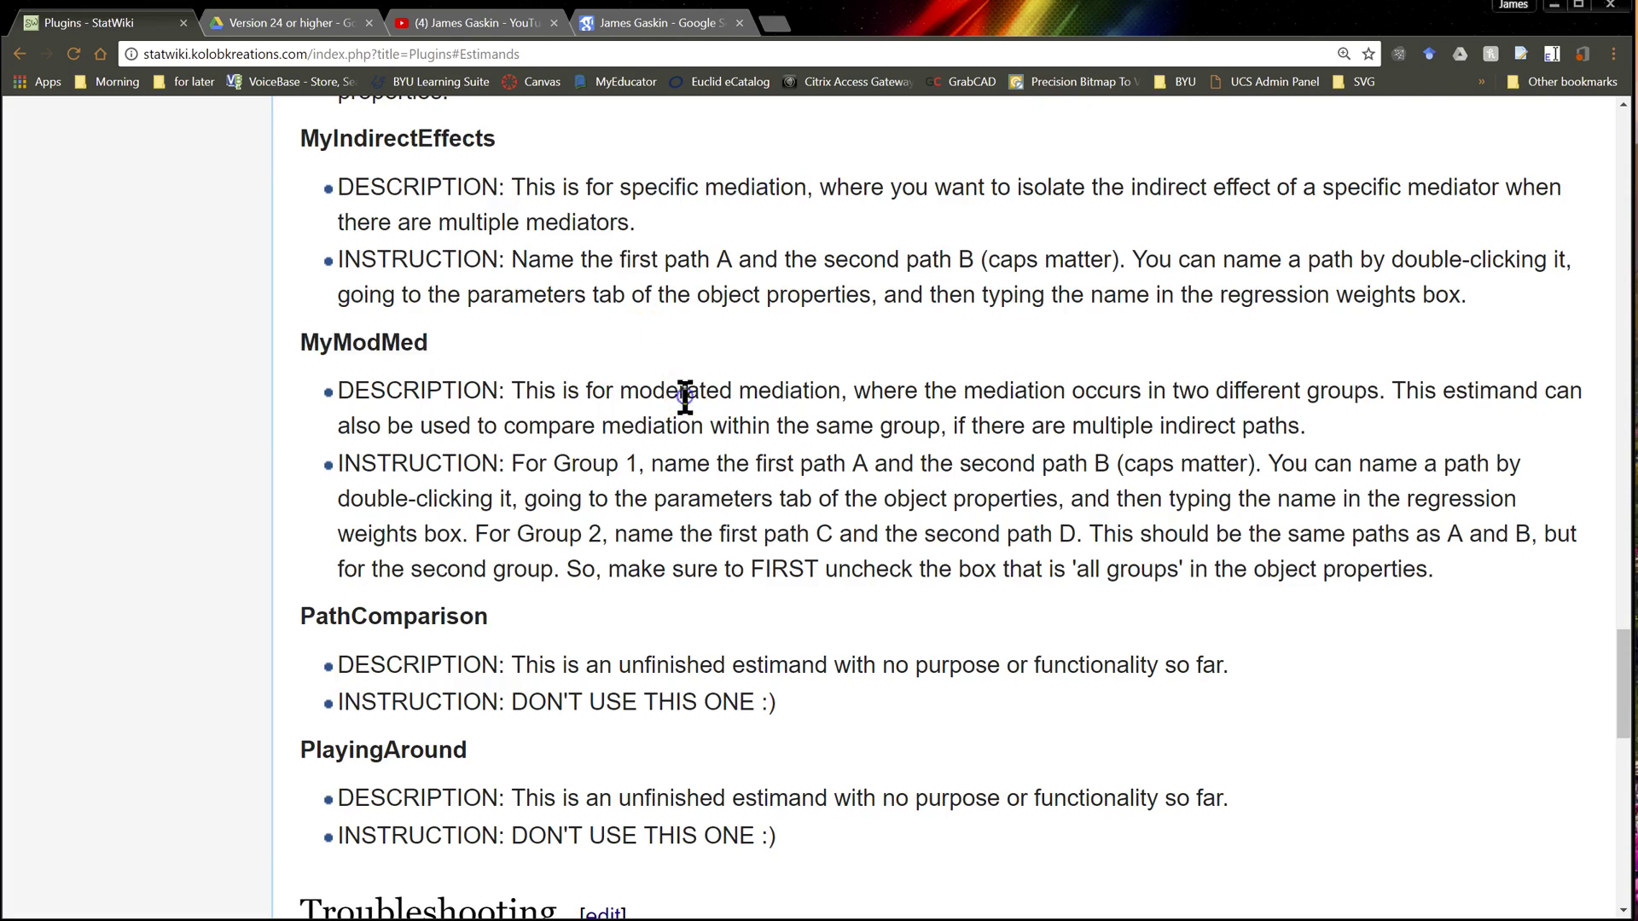
scroll(685, 396, up, 10)
scroll(456, 294, up, 10)
scroll(456, 432, up, 10)
scroll(464, 482, up, 5)
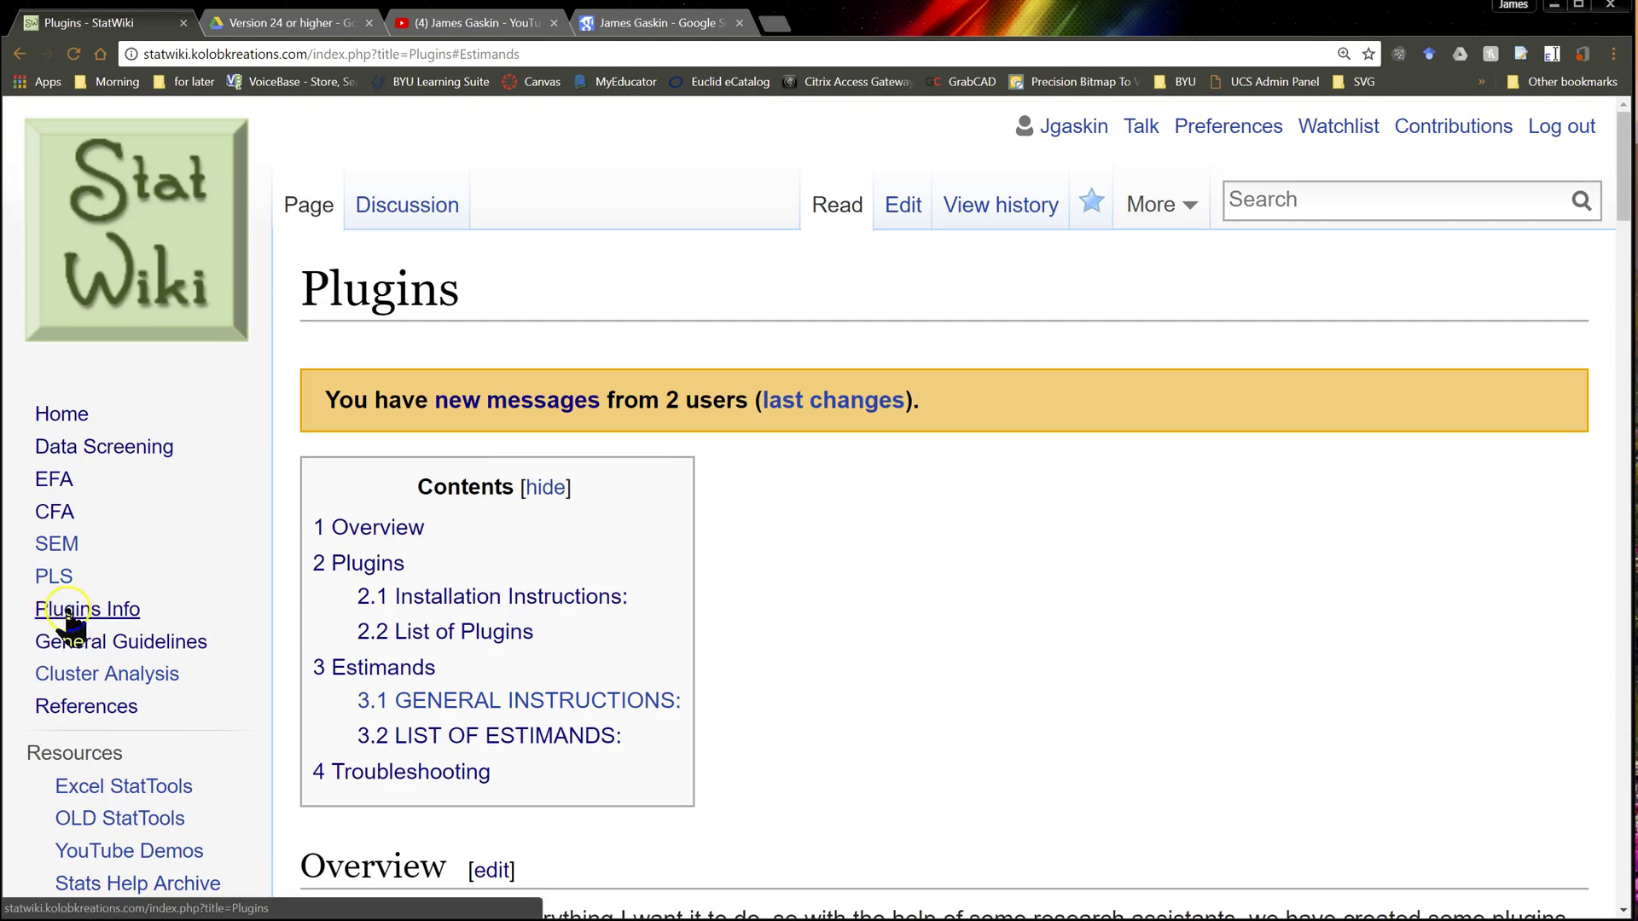
click(447, 740)
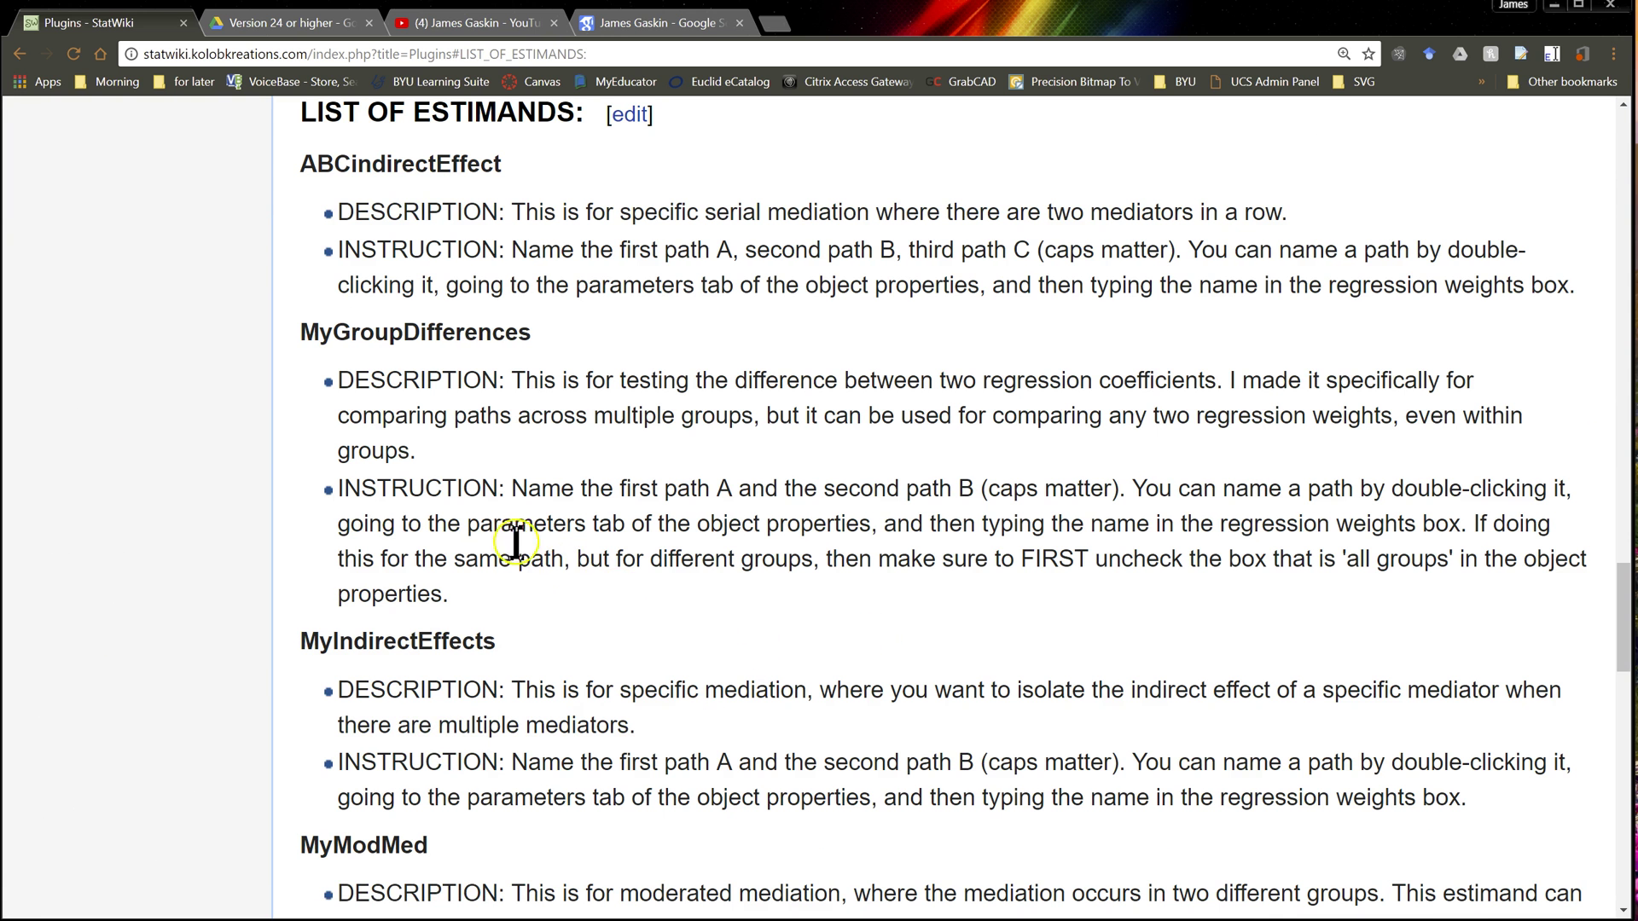
scroll(575, 495, down, 2)
scroll(585, 603, down, 1)
double_click(388, 555)
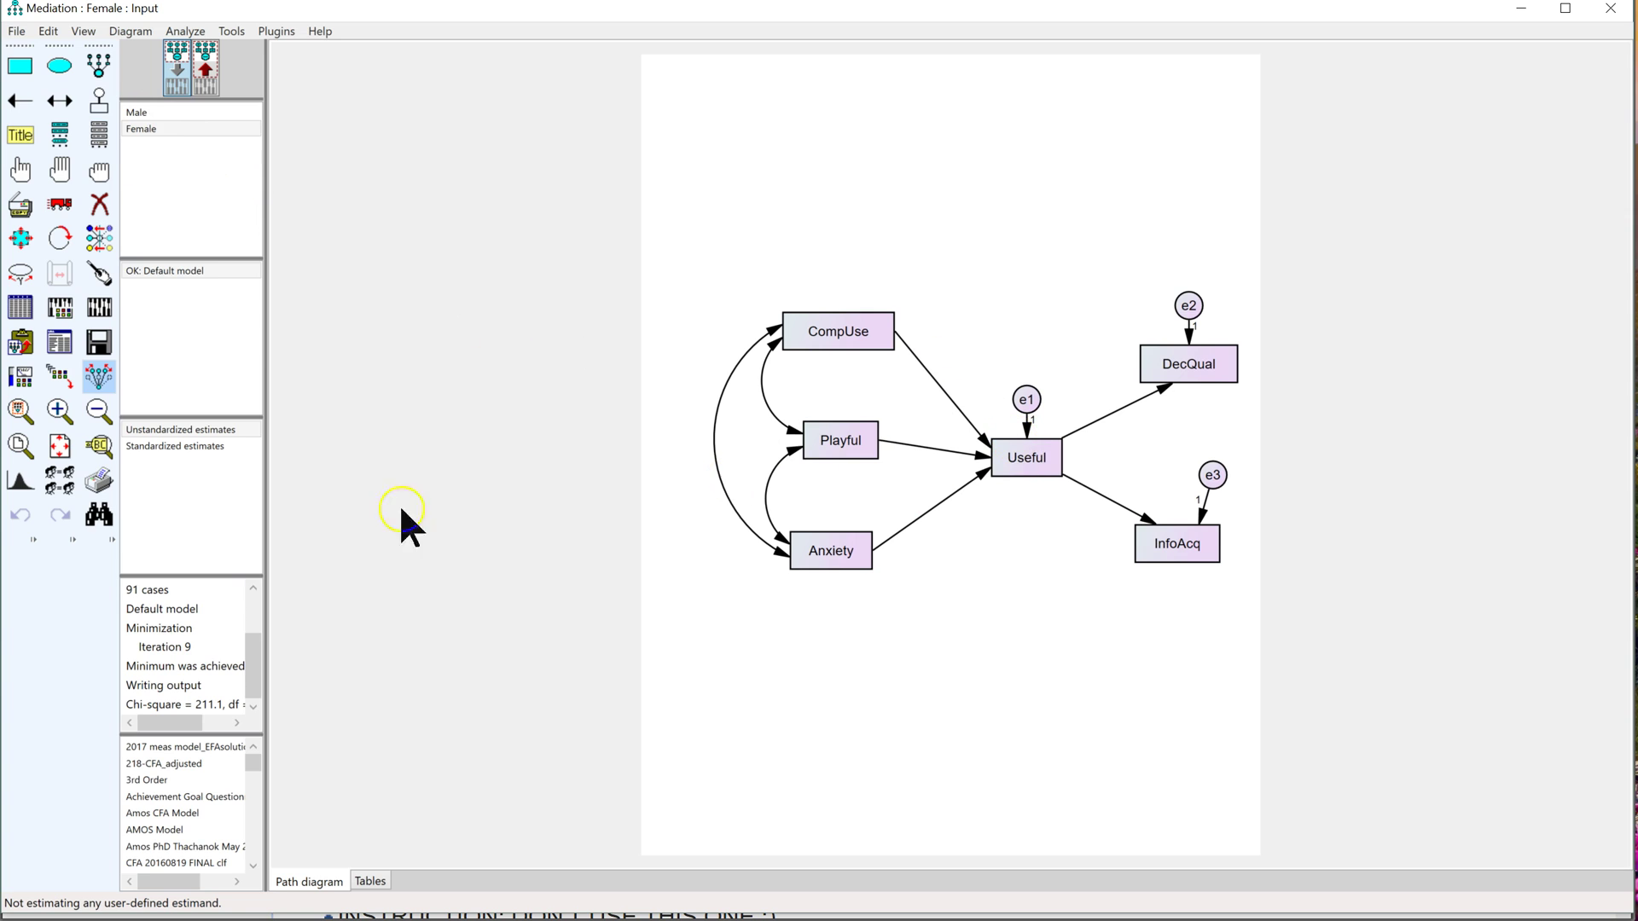
Step: Display the Male group's input path diagram in Amos
click(180, 110)
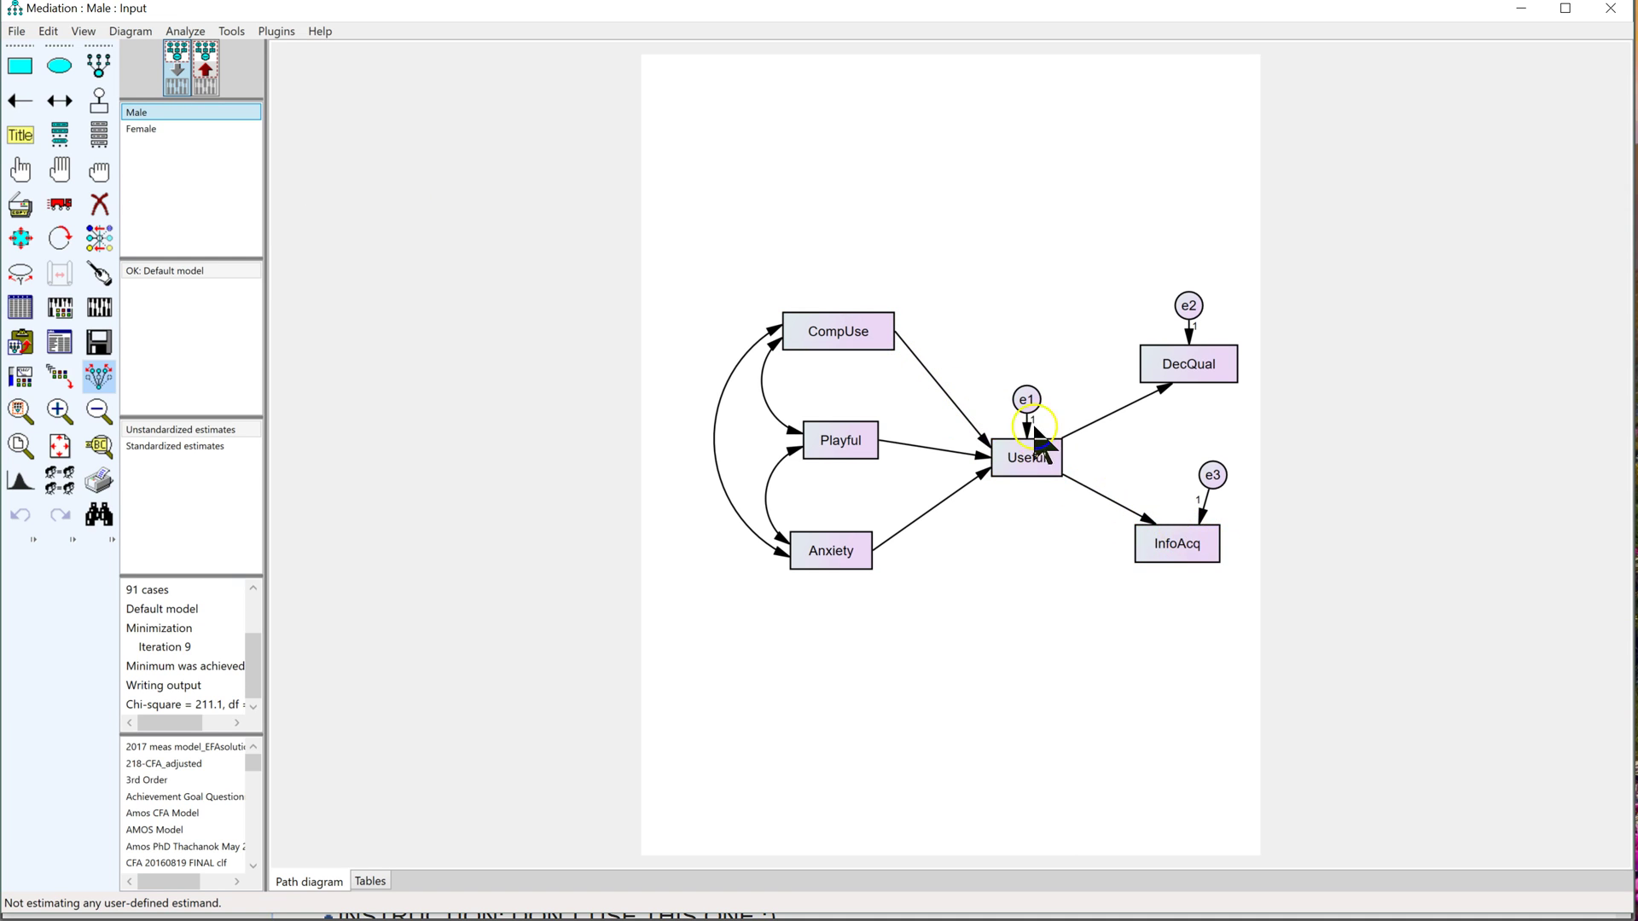
Step: Name the regression weights: CompUse→Useful 'A' and Useful→InfoAcq 'B'
double_click(984, 441)
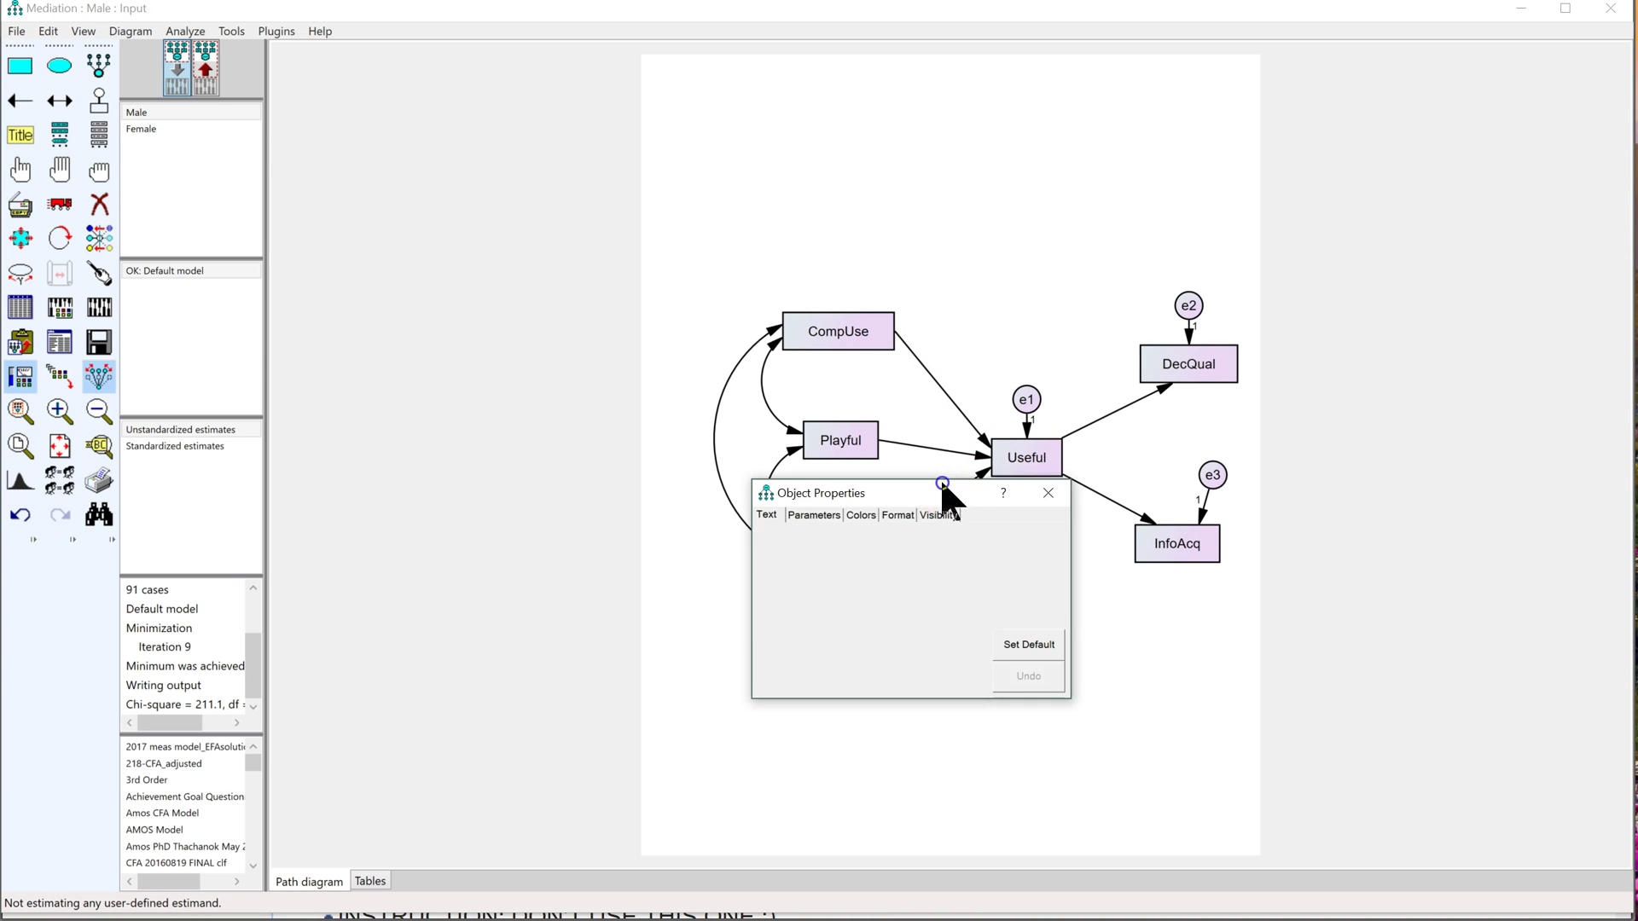
click(851, 498)
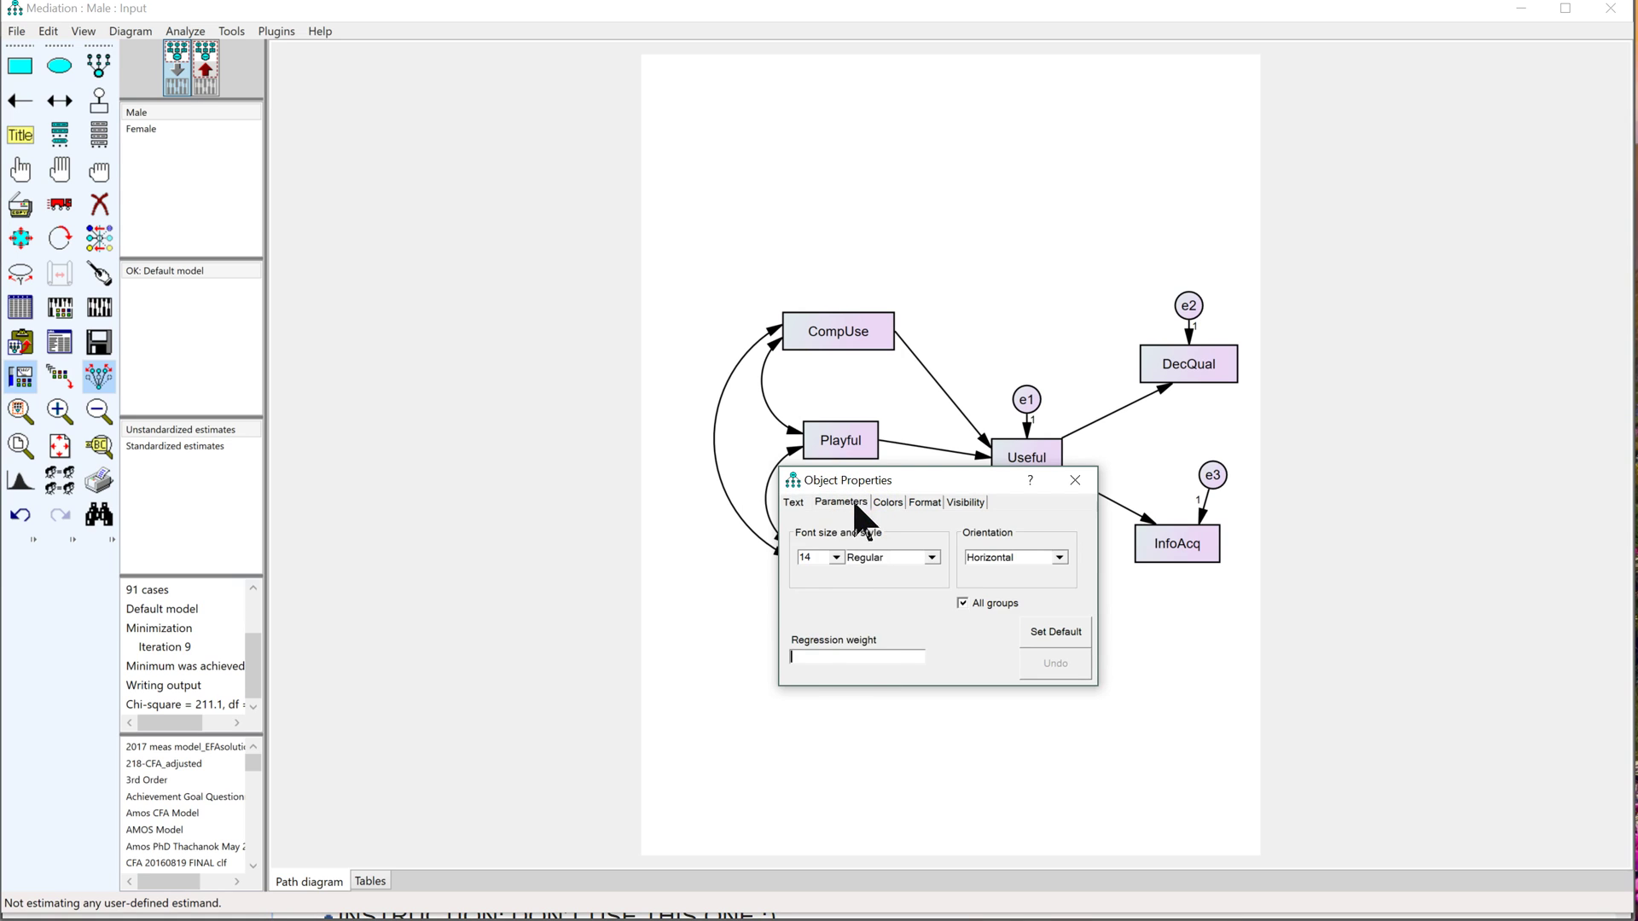
click(860, 658)
text(A)
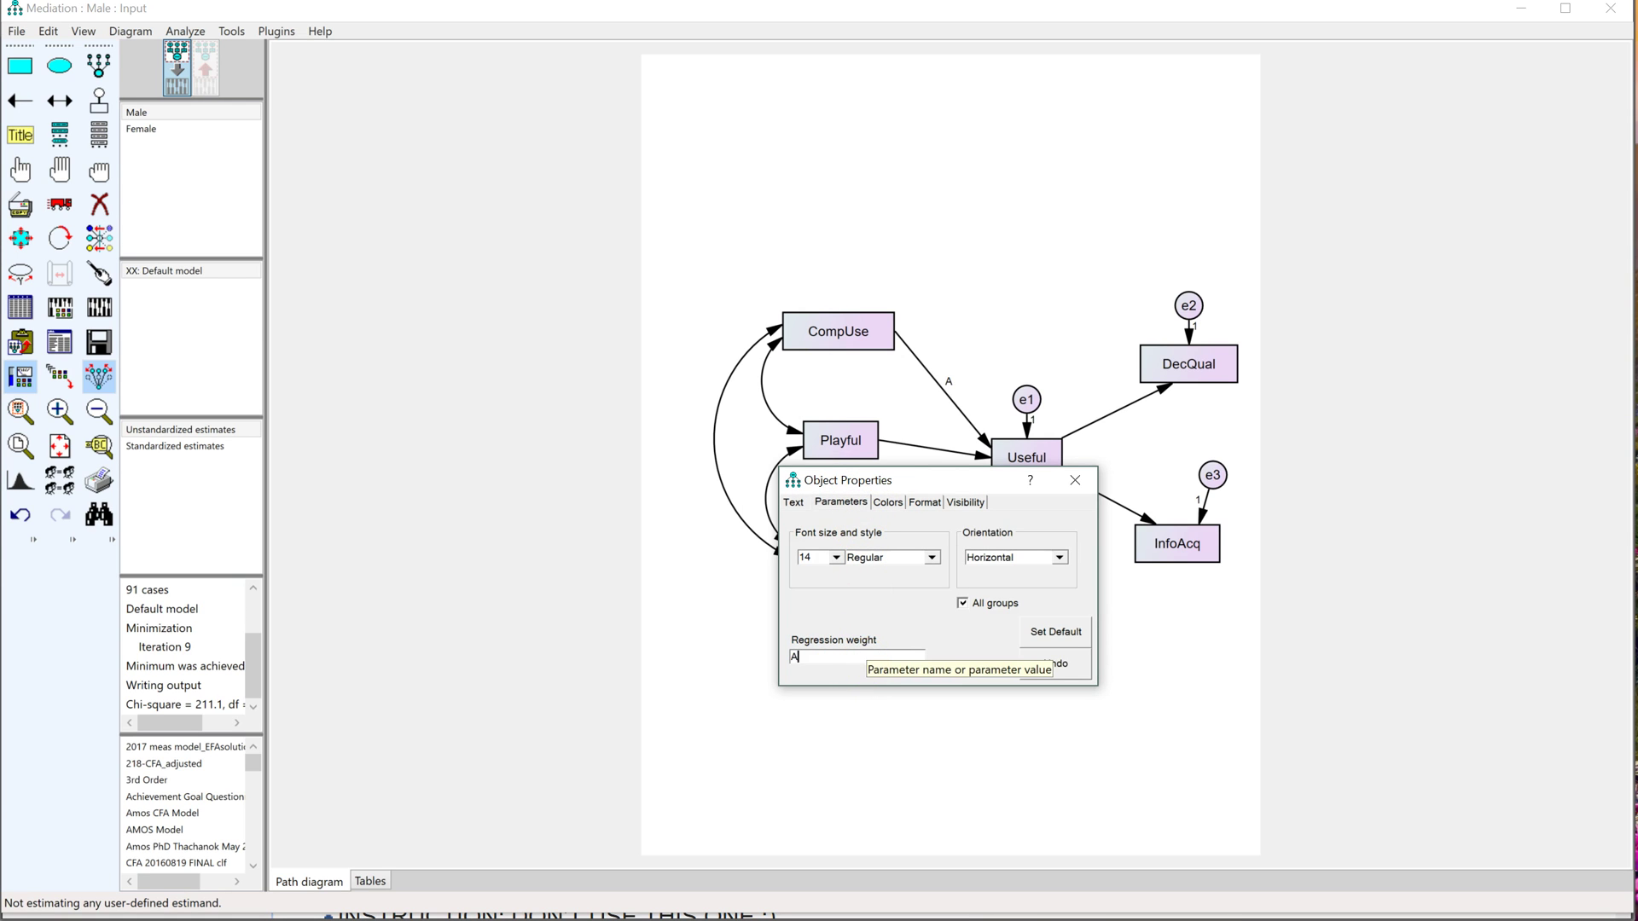
click(1137, 512)
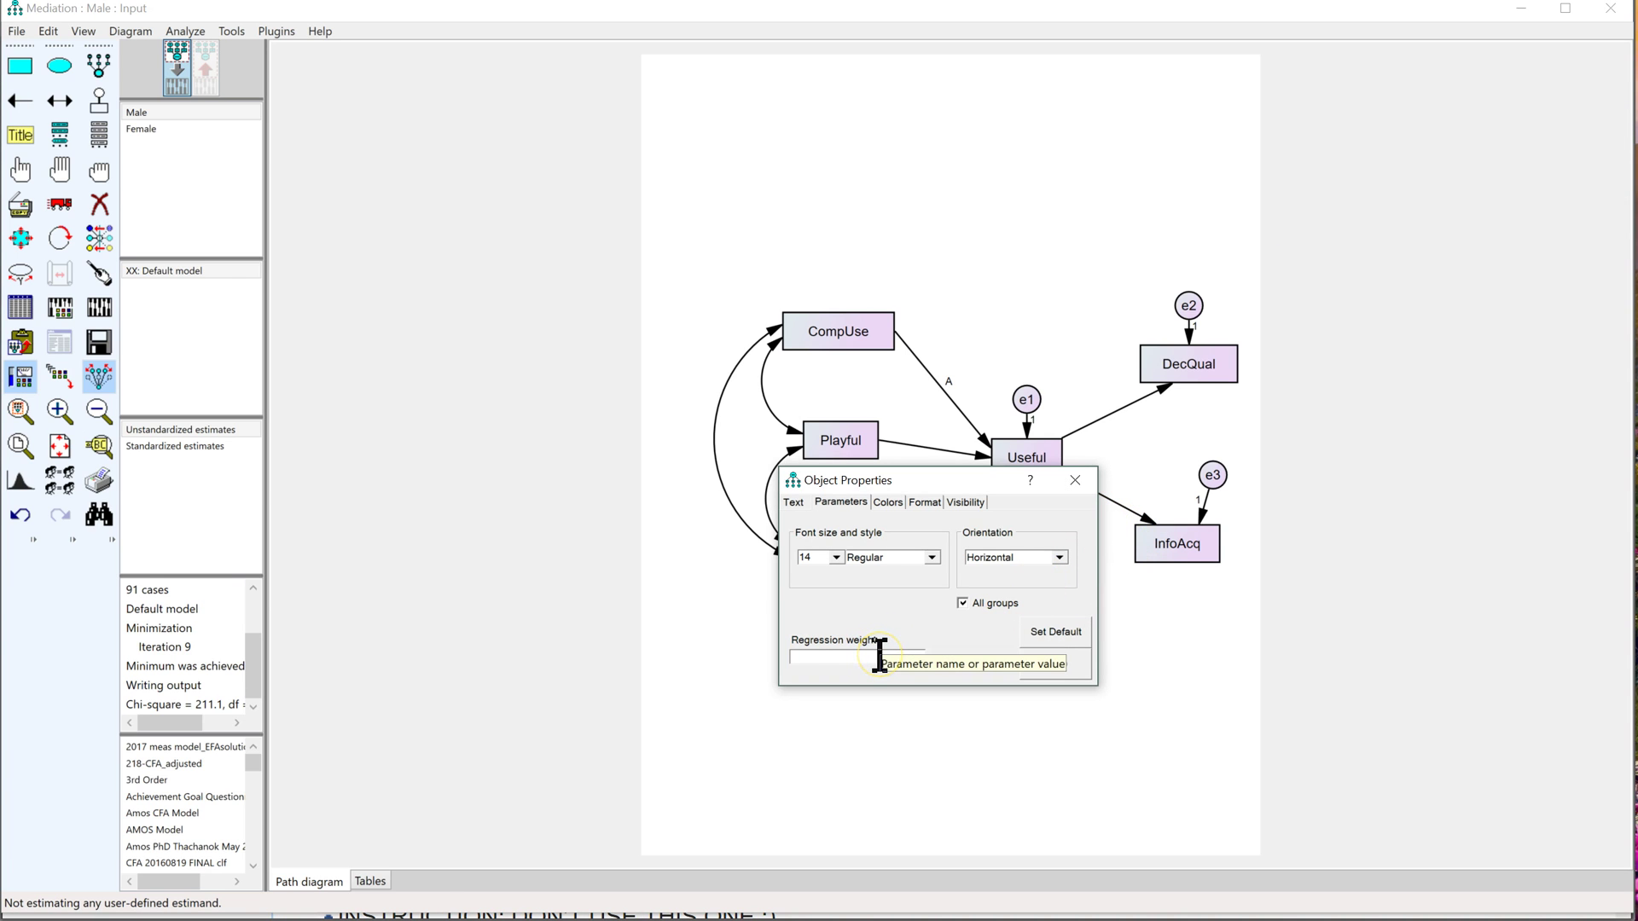
text(B)
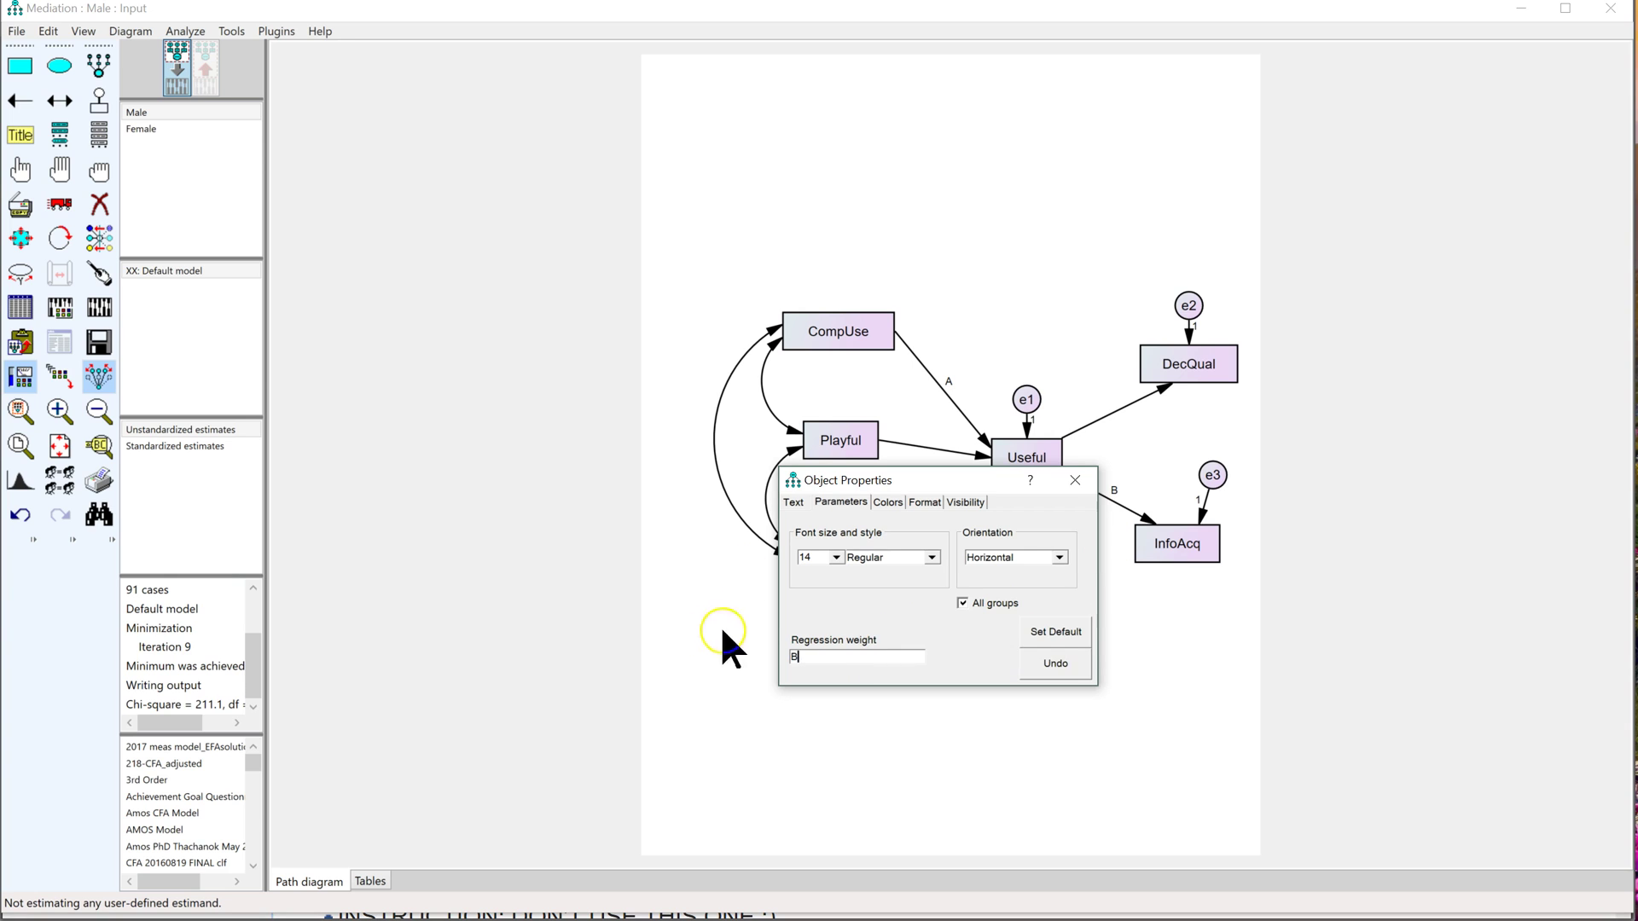
mouse_move(904, 468)
mouse_down()
mouse_move(646, 136)
mouse_move(565, 118)
mouse_up()
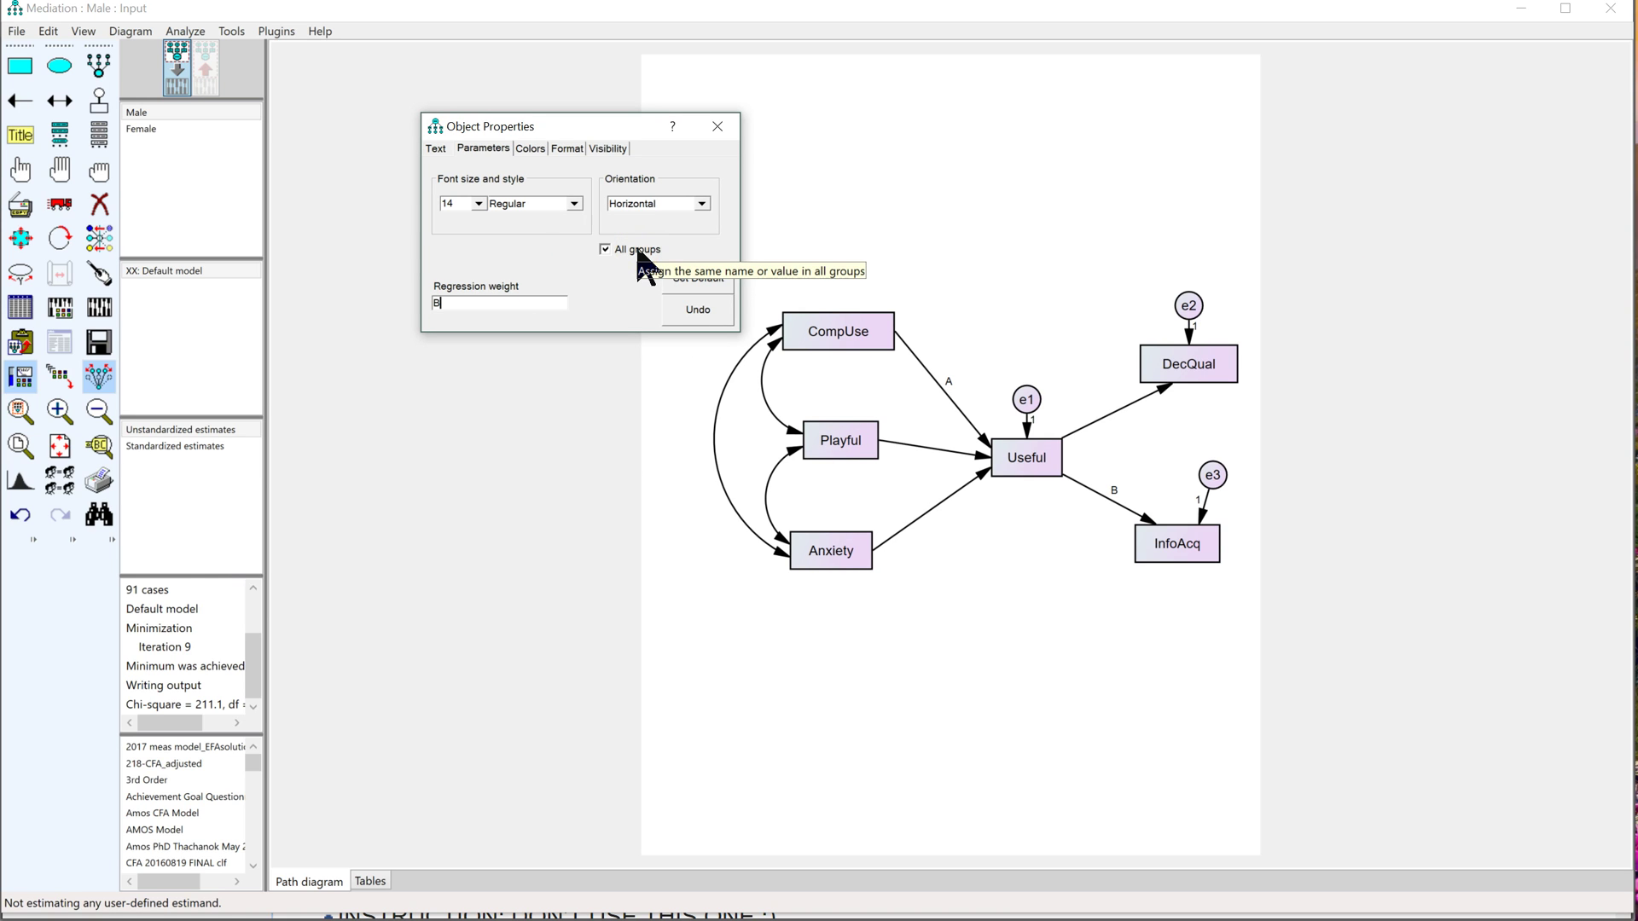
Step: For Female only, rename B to 'D' and A to 'C', then confirm Male keeps A and B
click(155, 128)
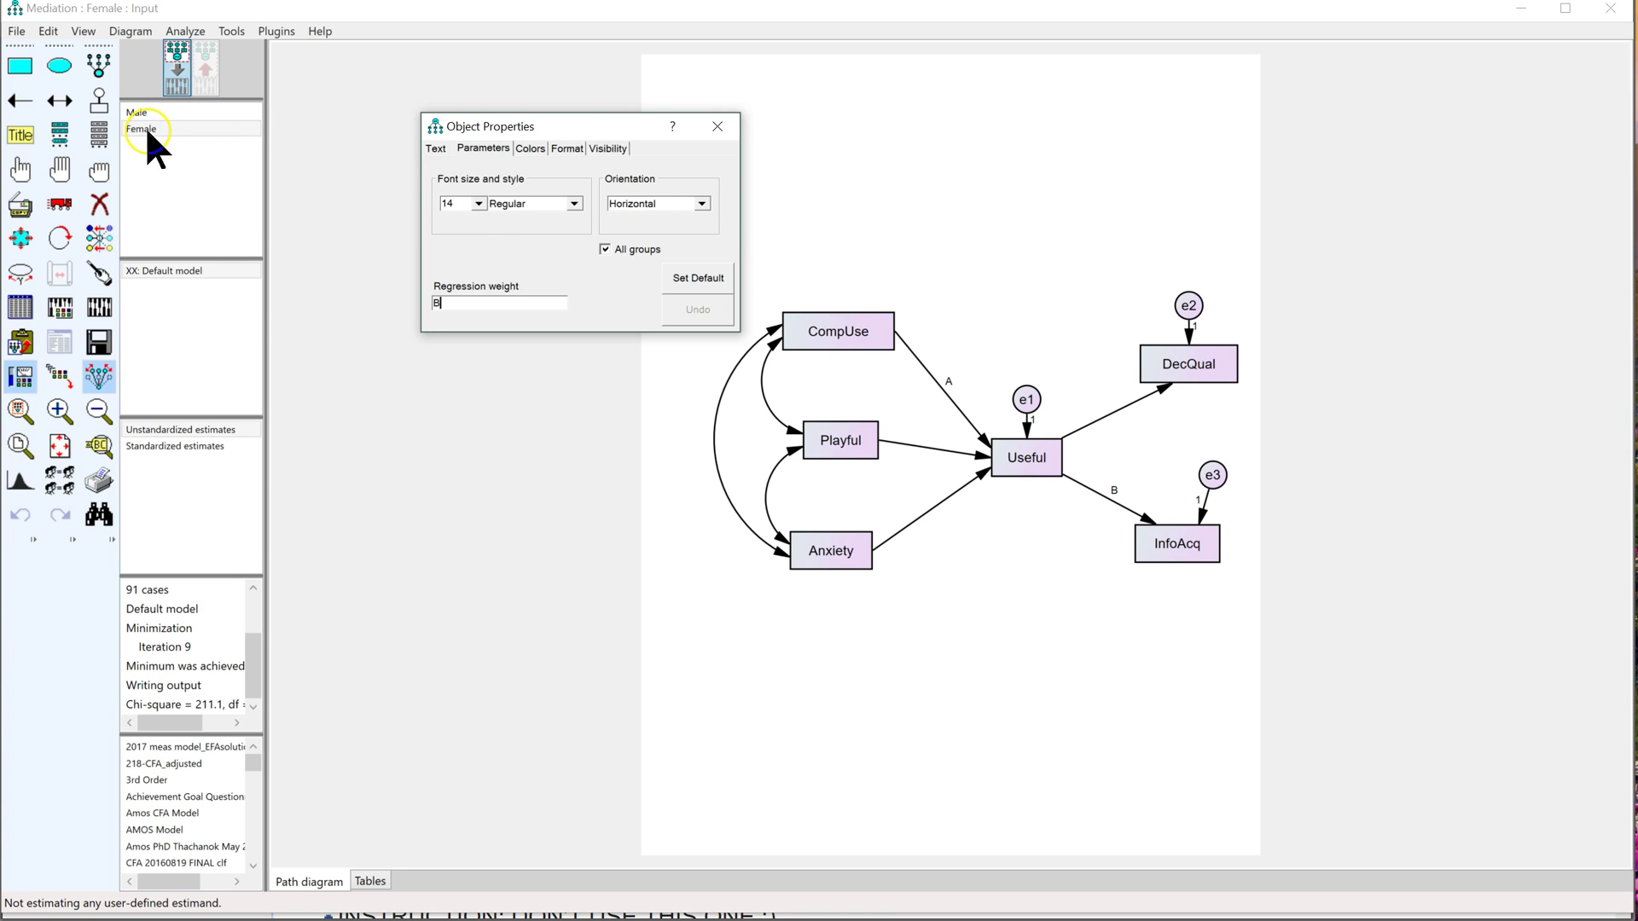
click(605, 250)
drag(537, 303, 370, 298)
text(D)
click(1414, 125)
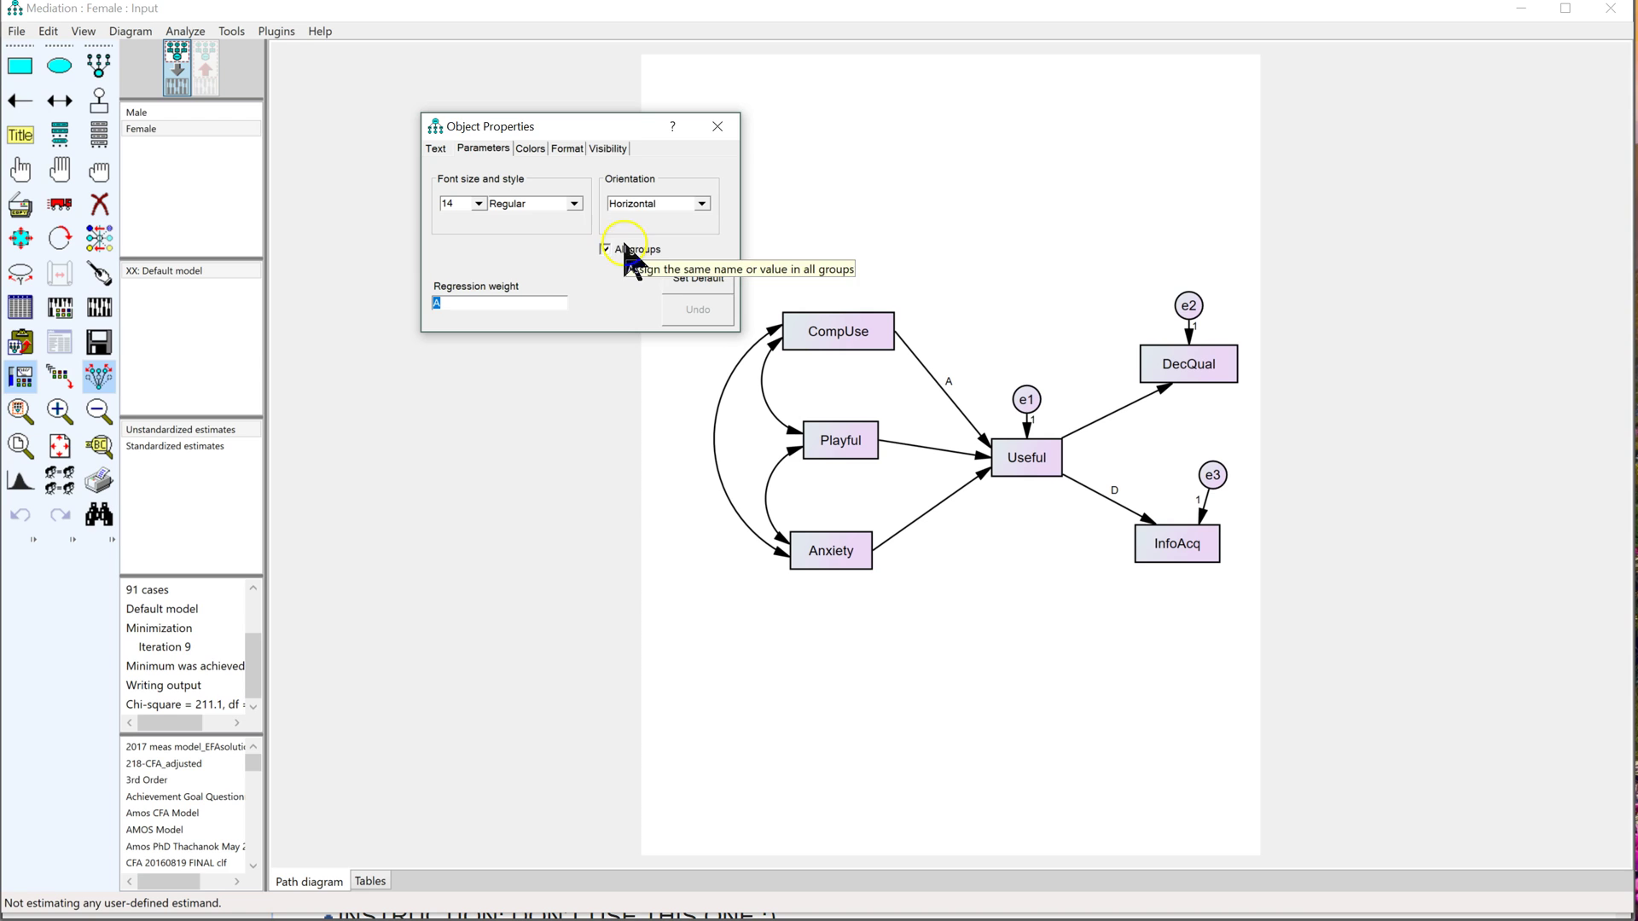
text(C)
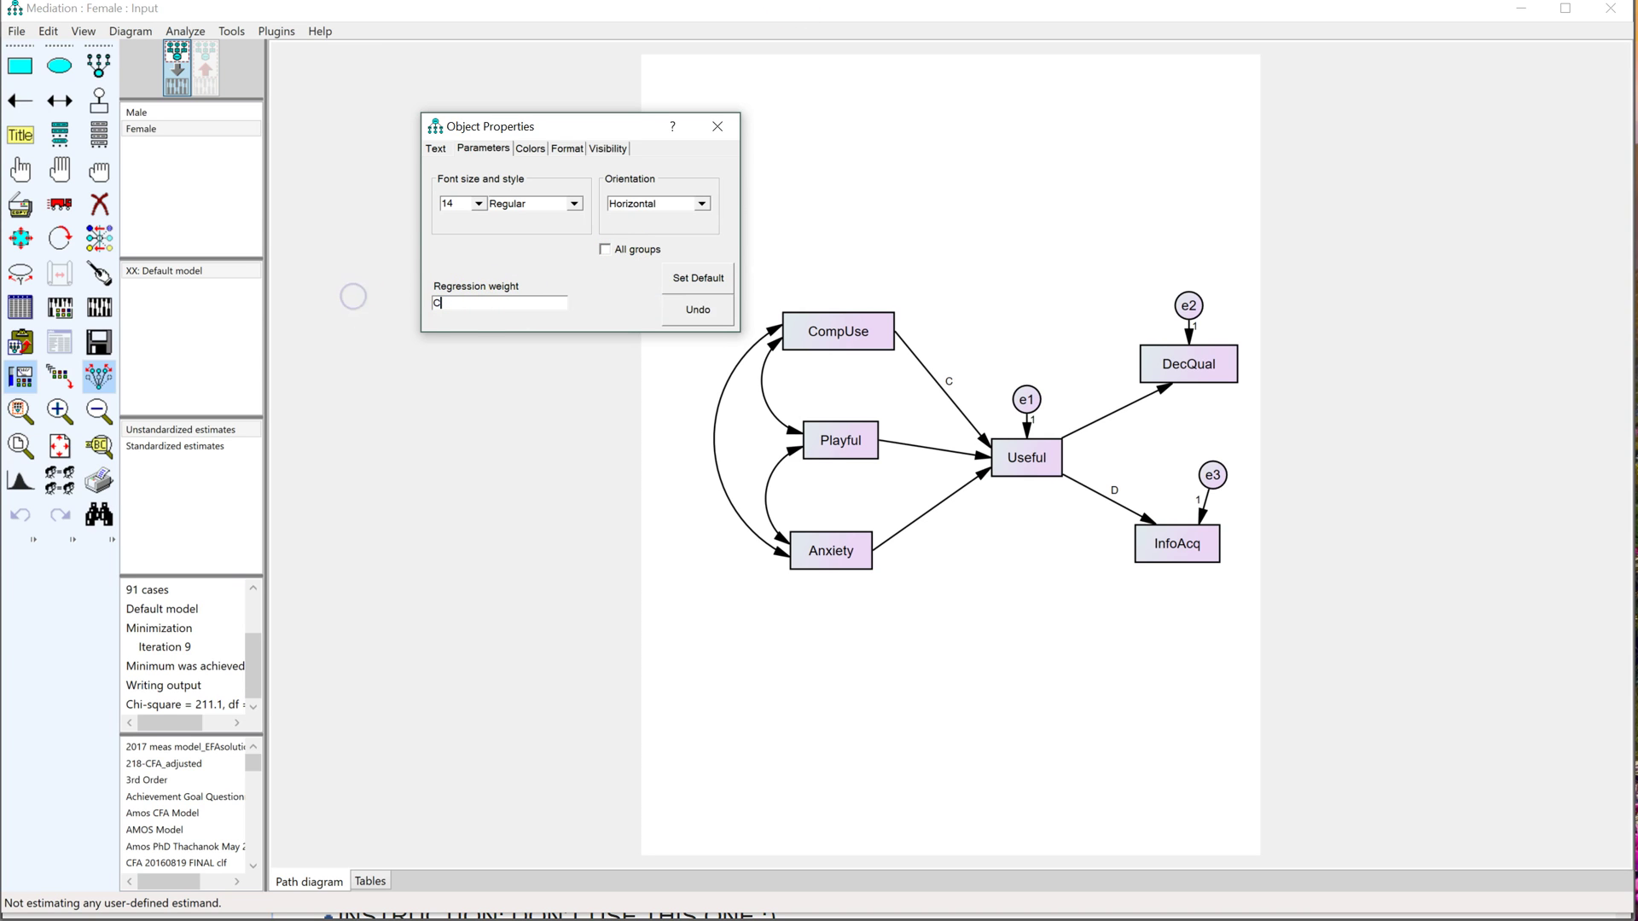
click(718, 127)
click(174, 112)
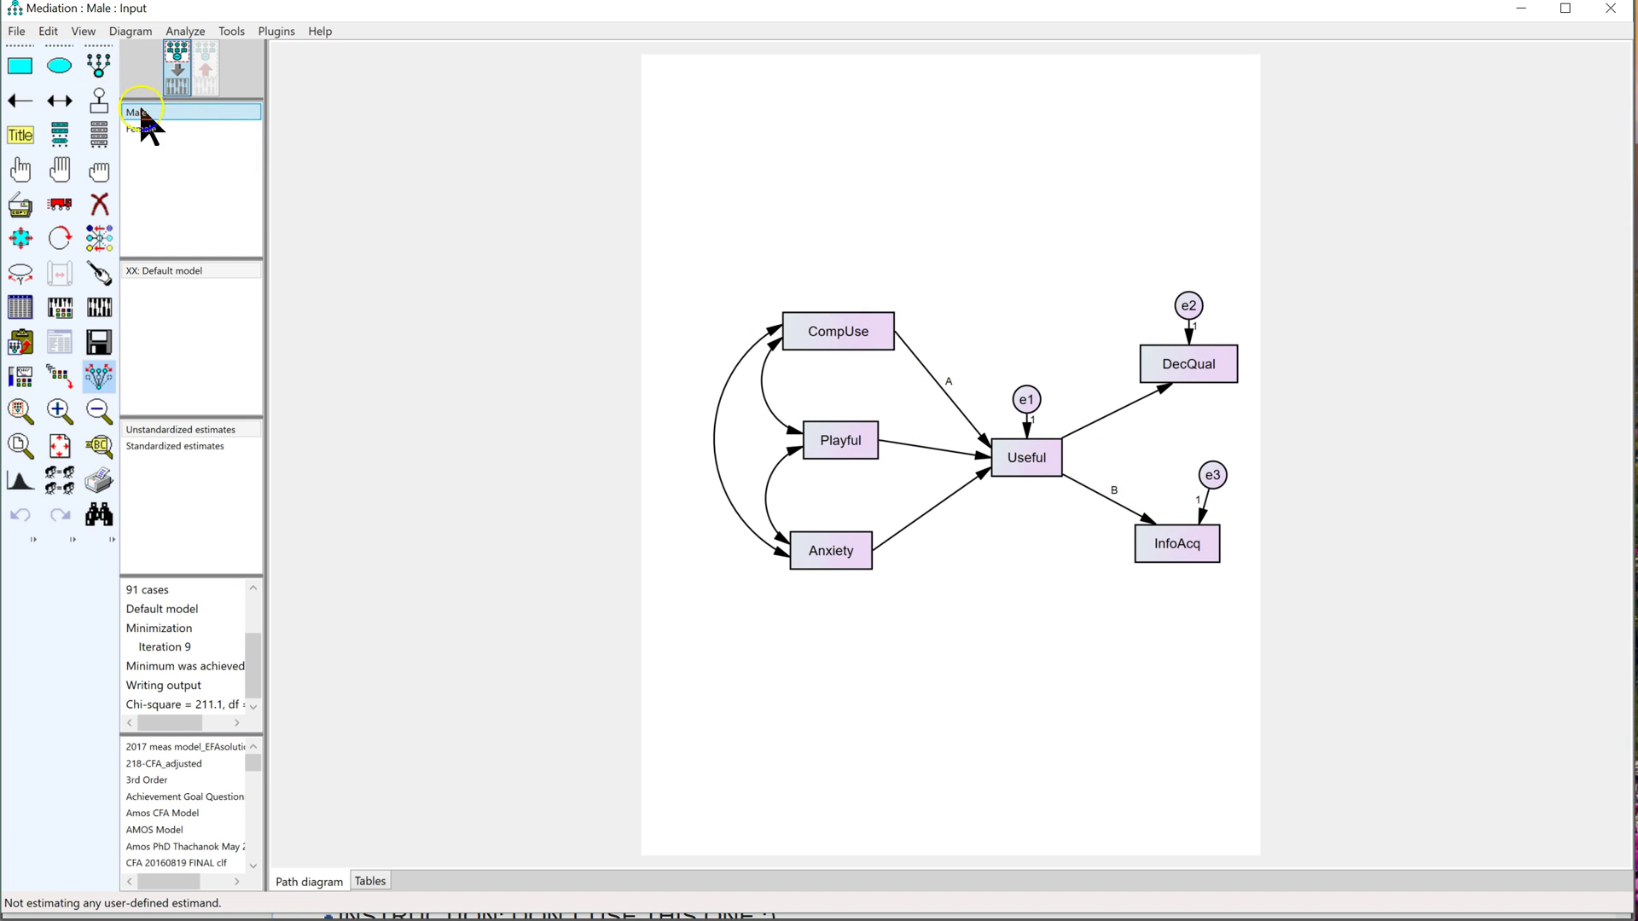
click(144, 128)
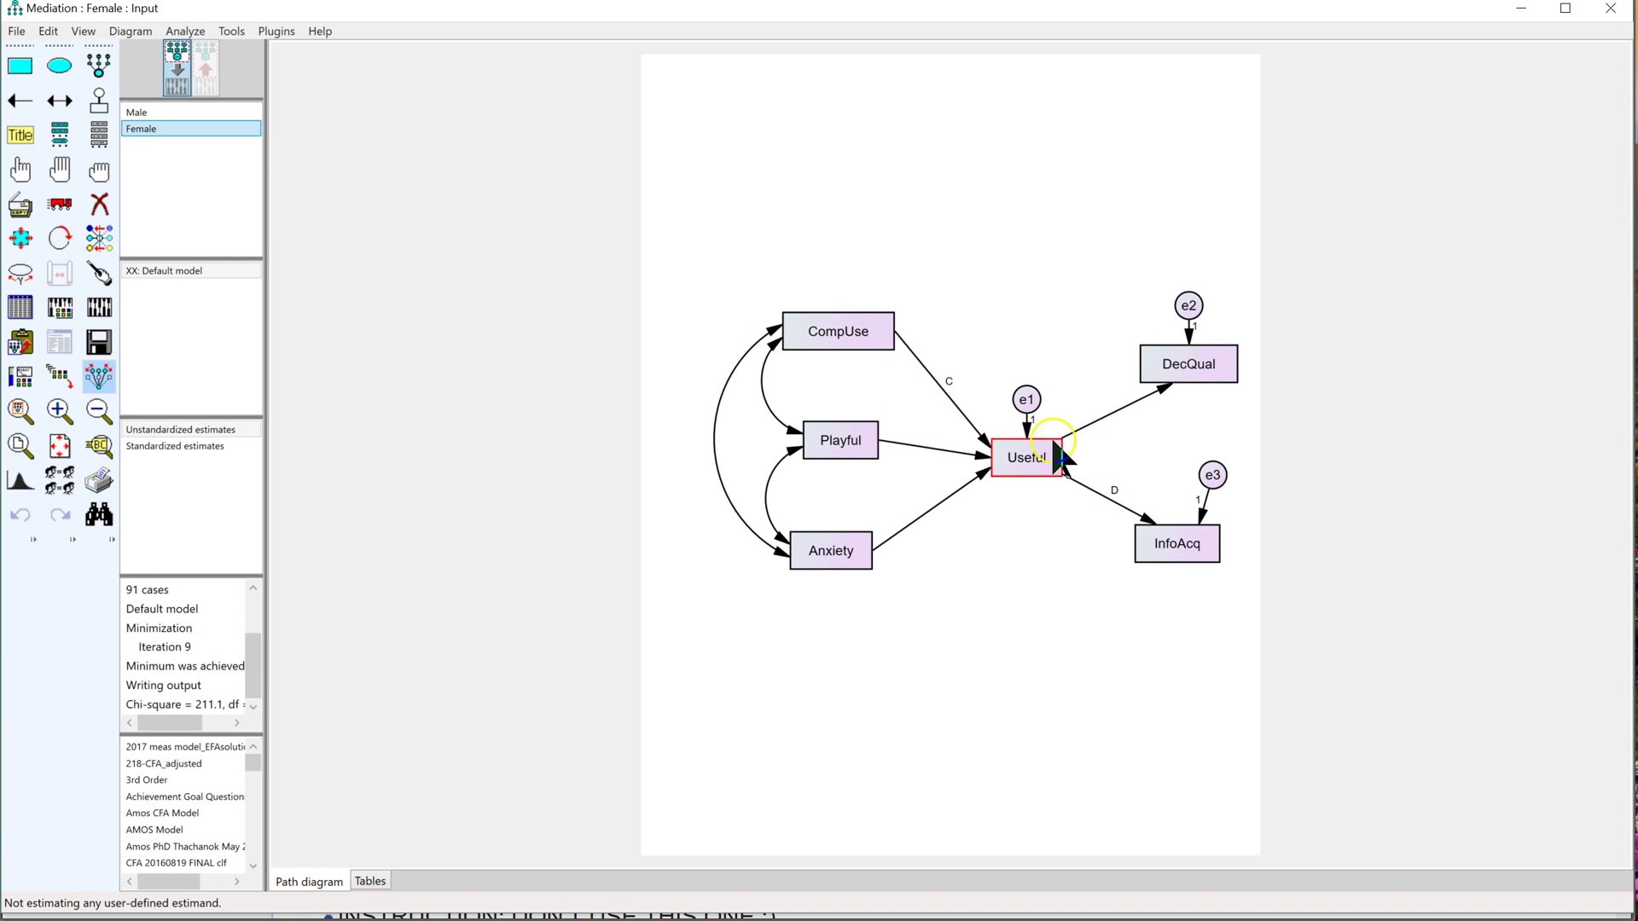
scroll(1037, 448, up, 1)
scroll(1042, 453, up, 2)
scroll(1024, 473, up, 2)
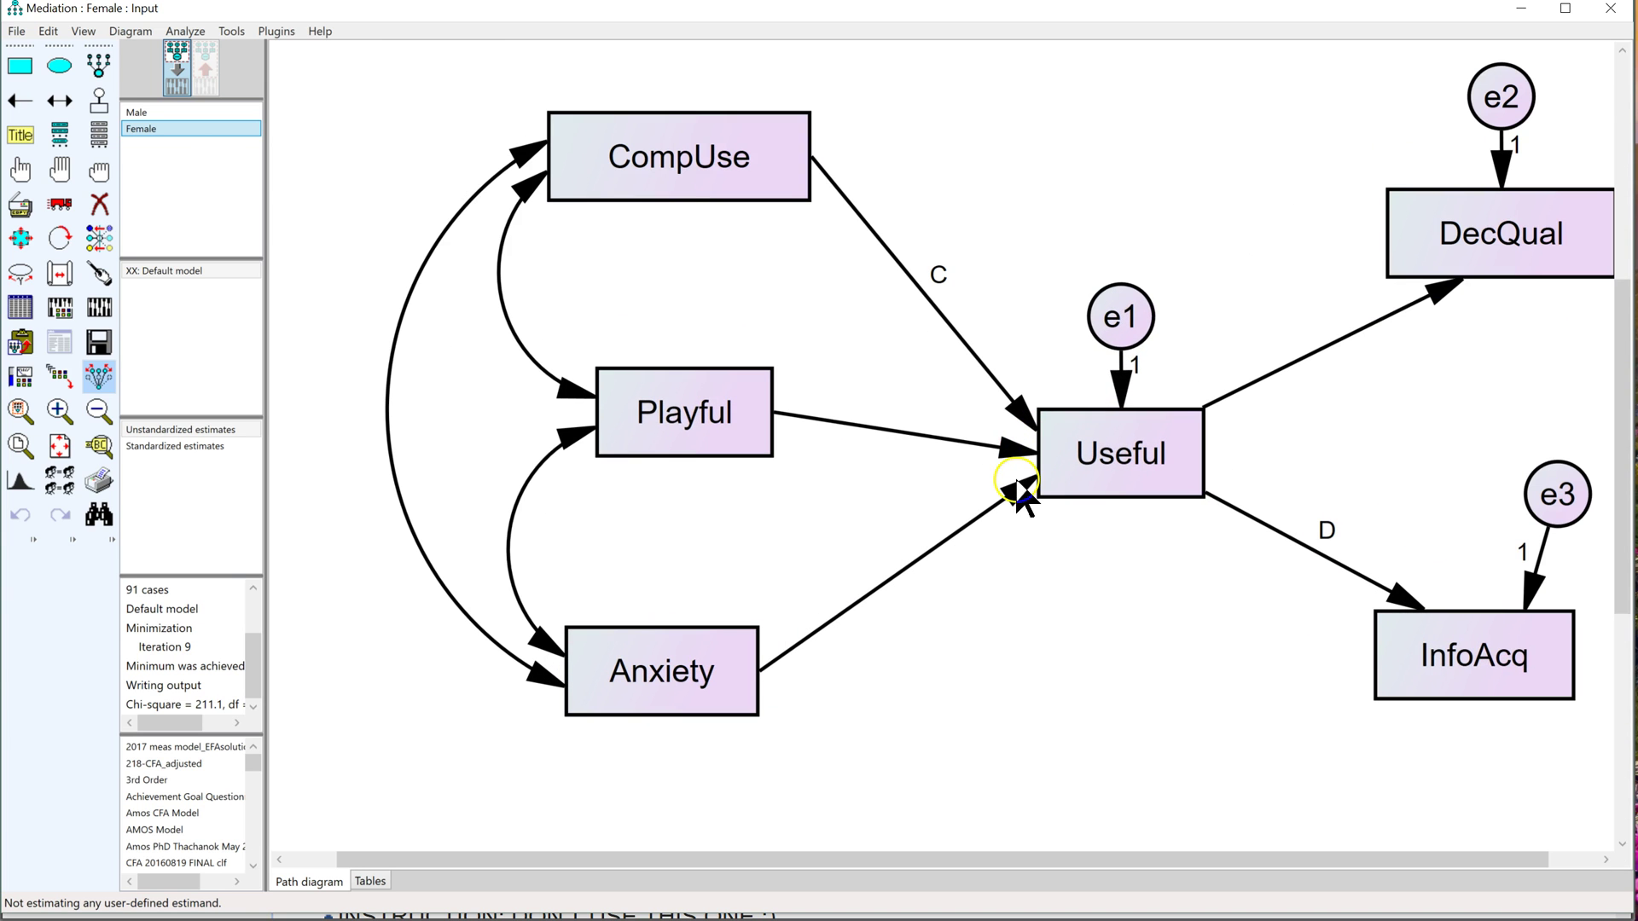
click(149, 111)
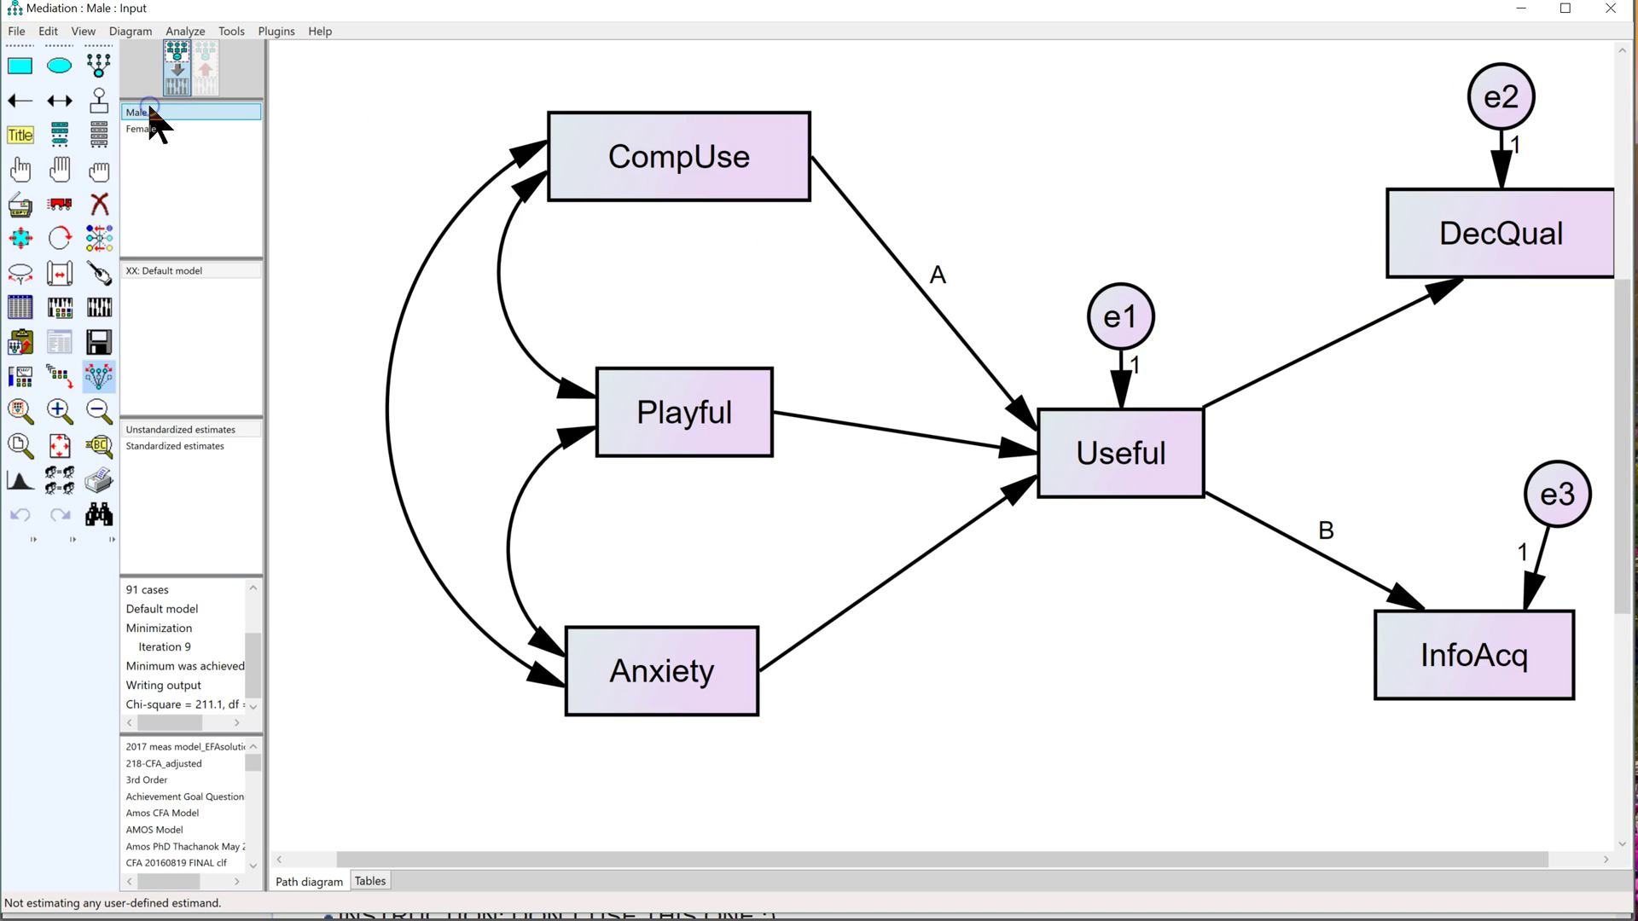
click(142, 130)
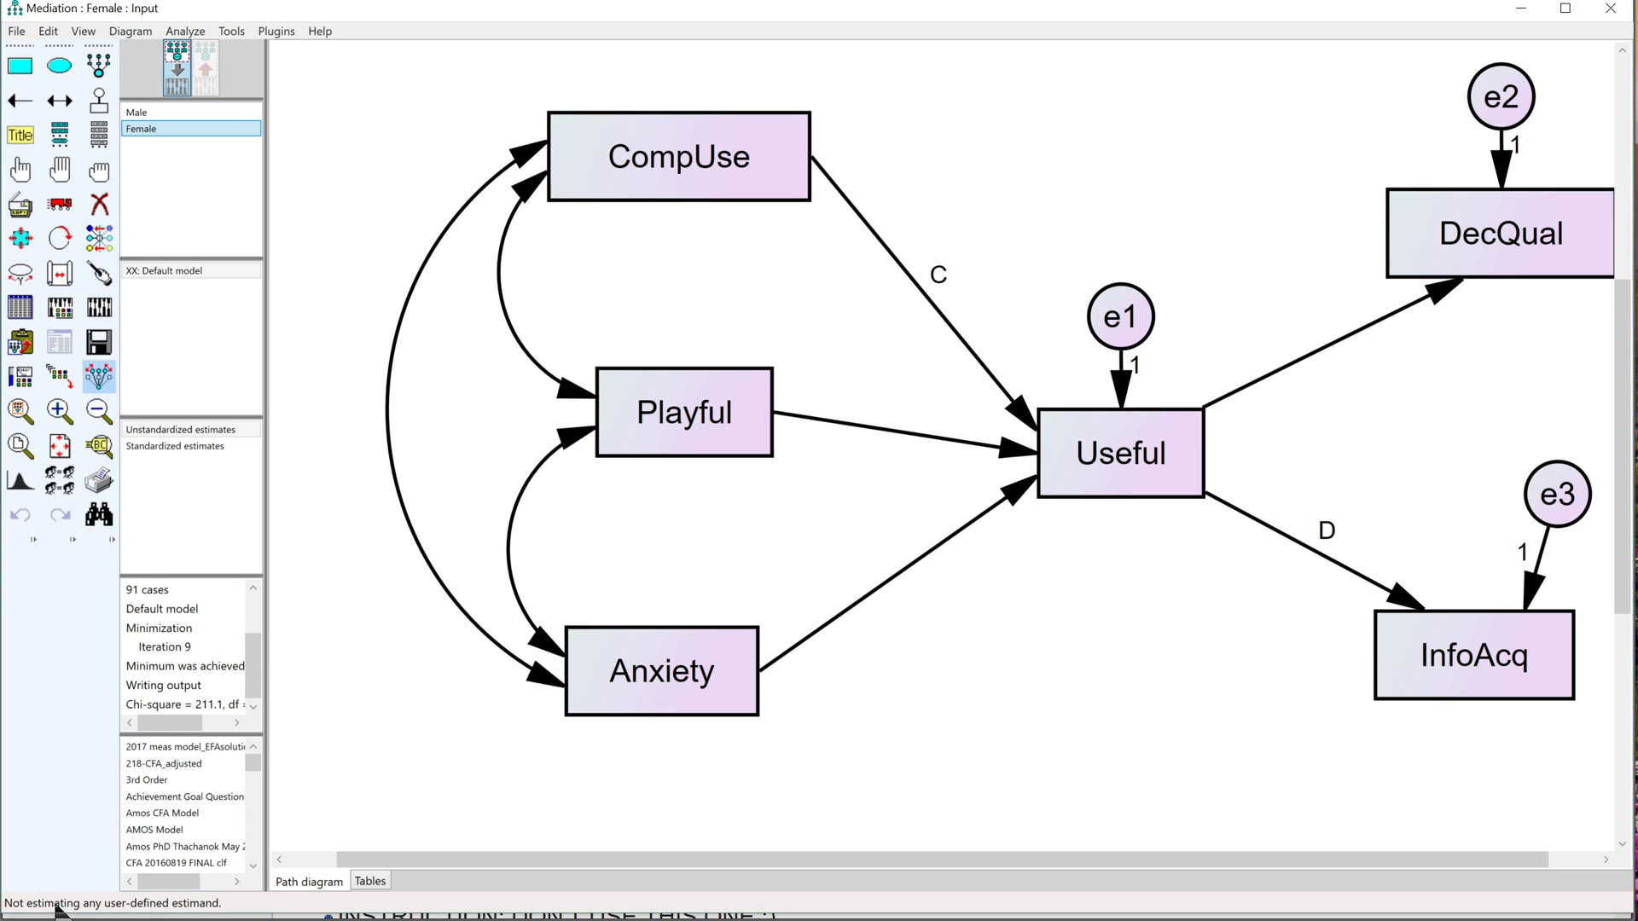
click(54, 912)
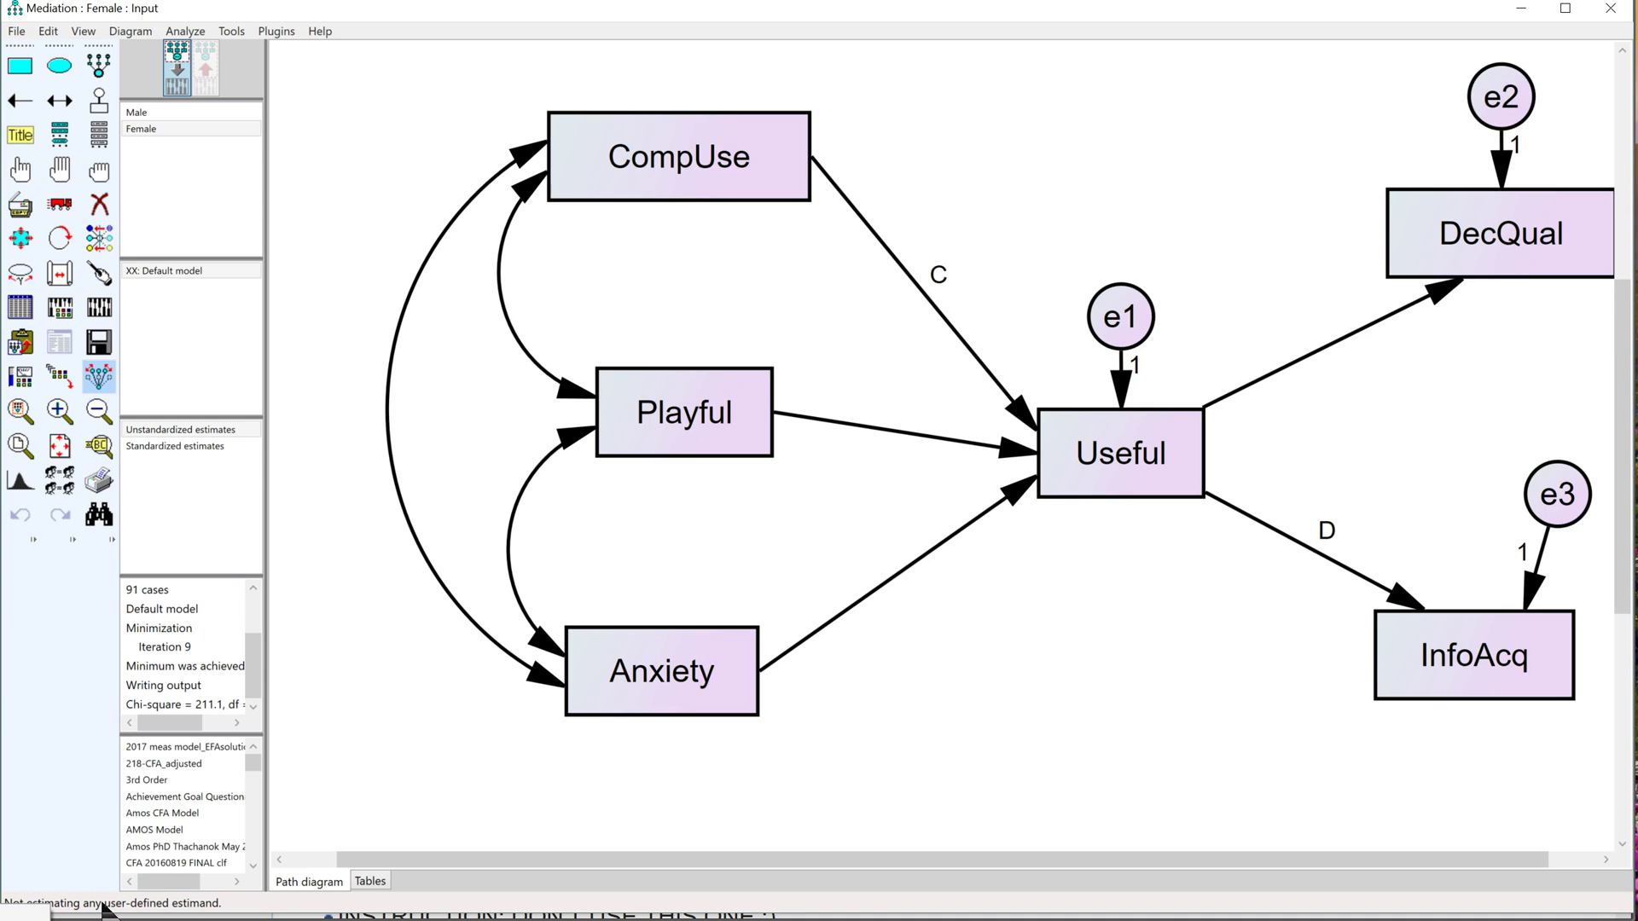
Step: Load MyModMed.AmosEstimandVB from the SEM Boot Camp BYU Estimands folder
click(18, 911)
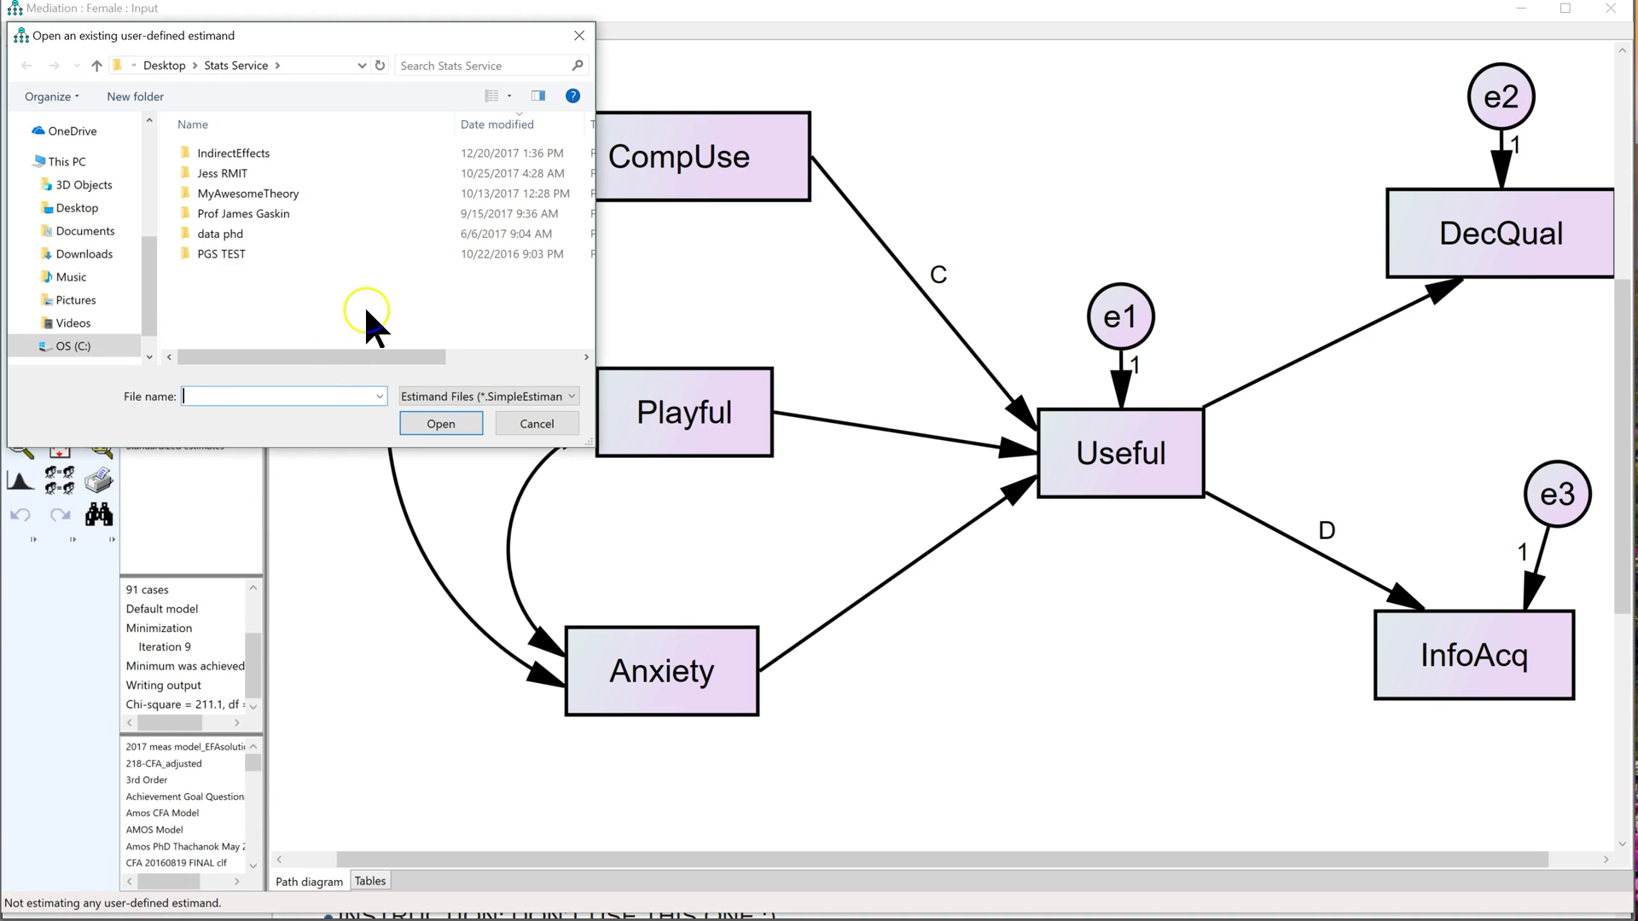
mouse_move(78, 231)
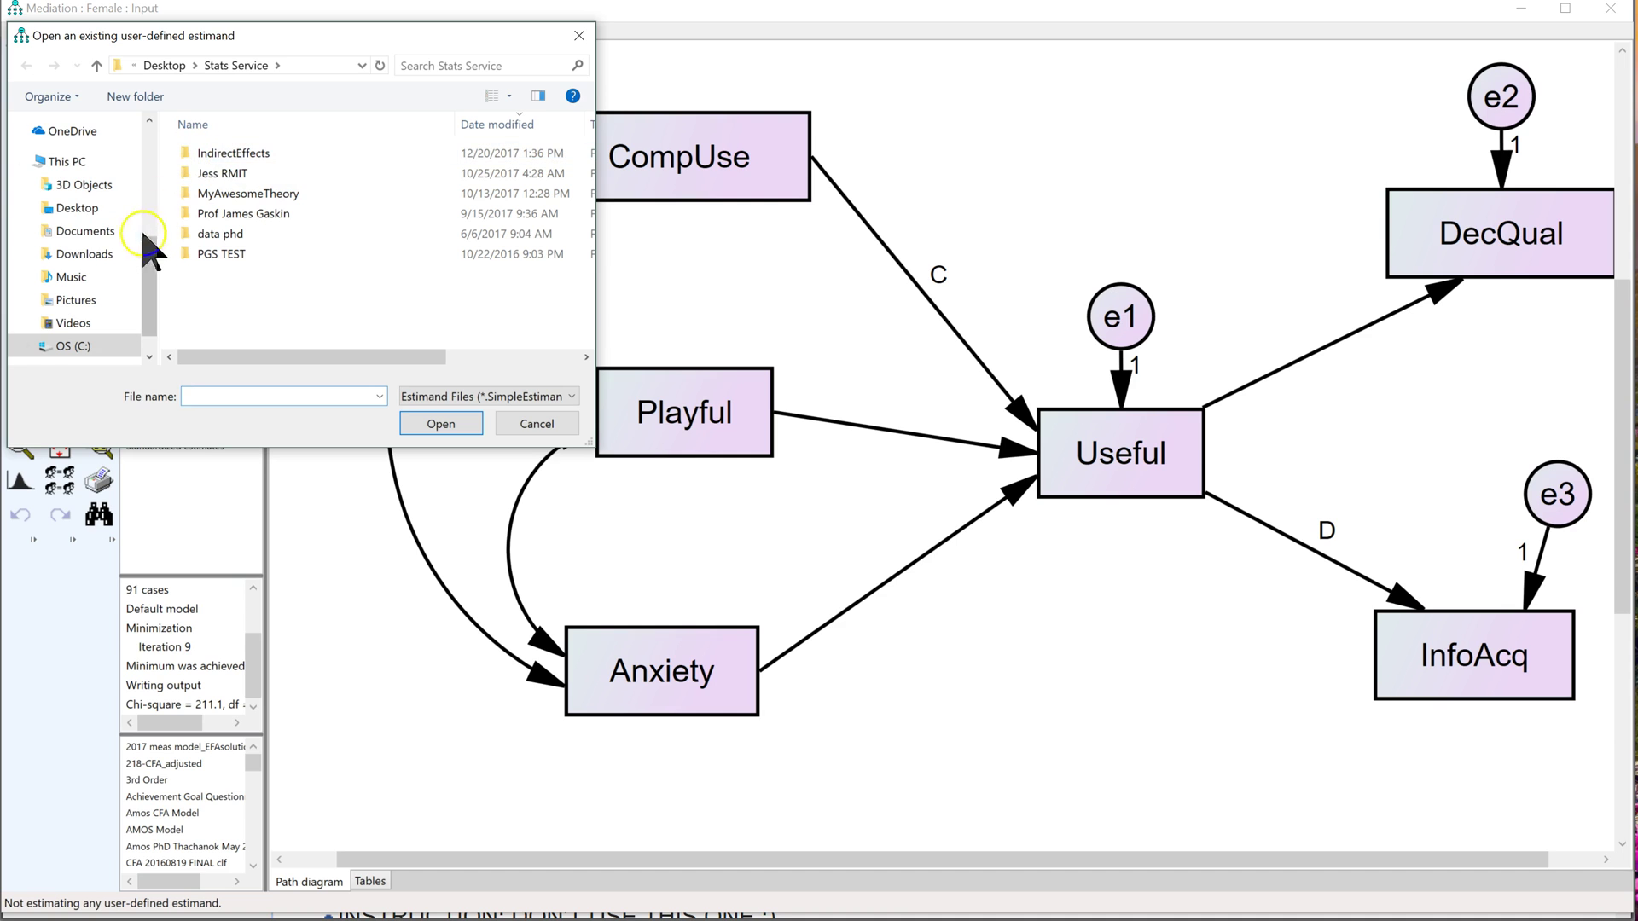
drag(148, 293, 149, 143)
click(83, 209)
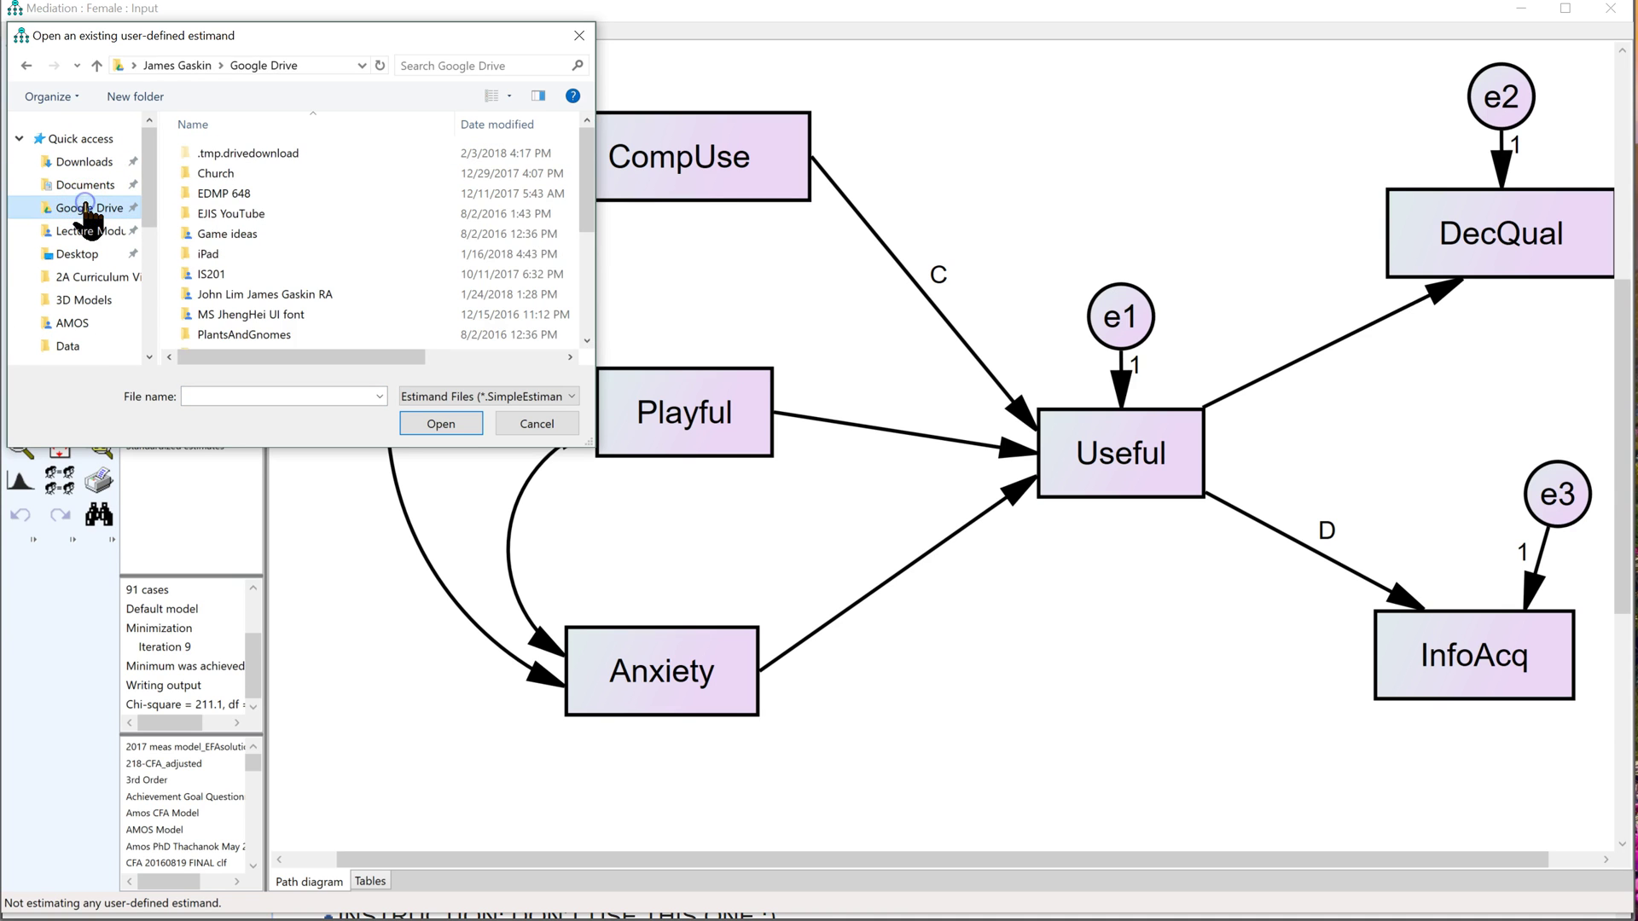
scroll(305, 289, down, 3)
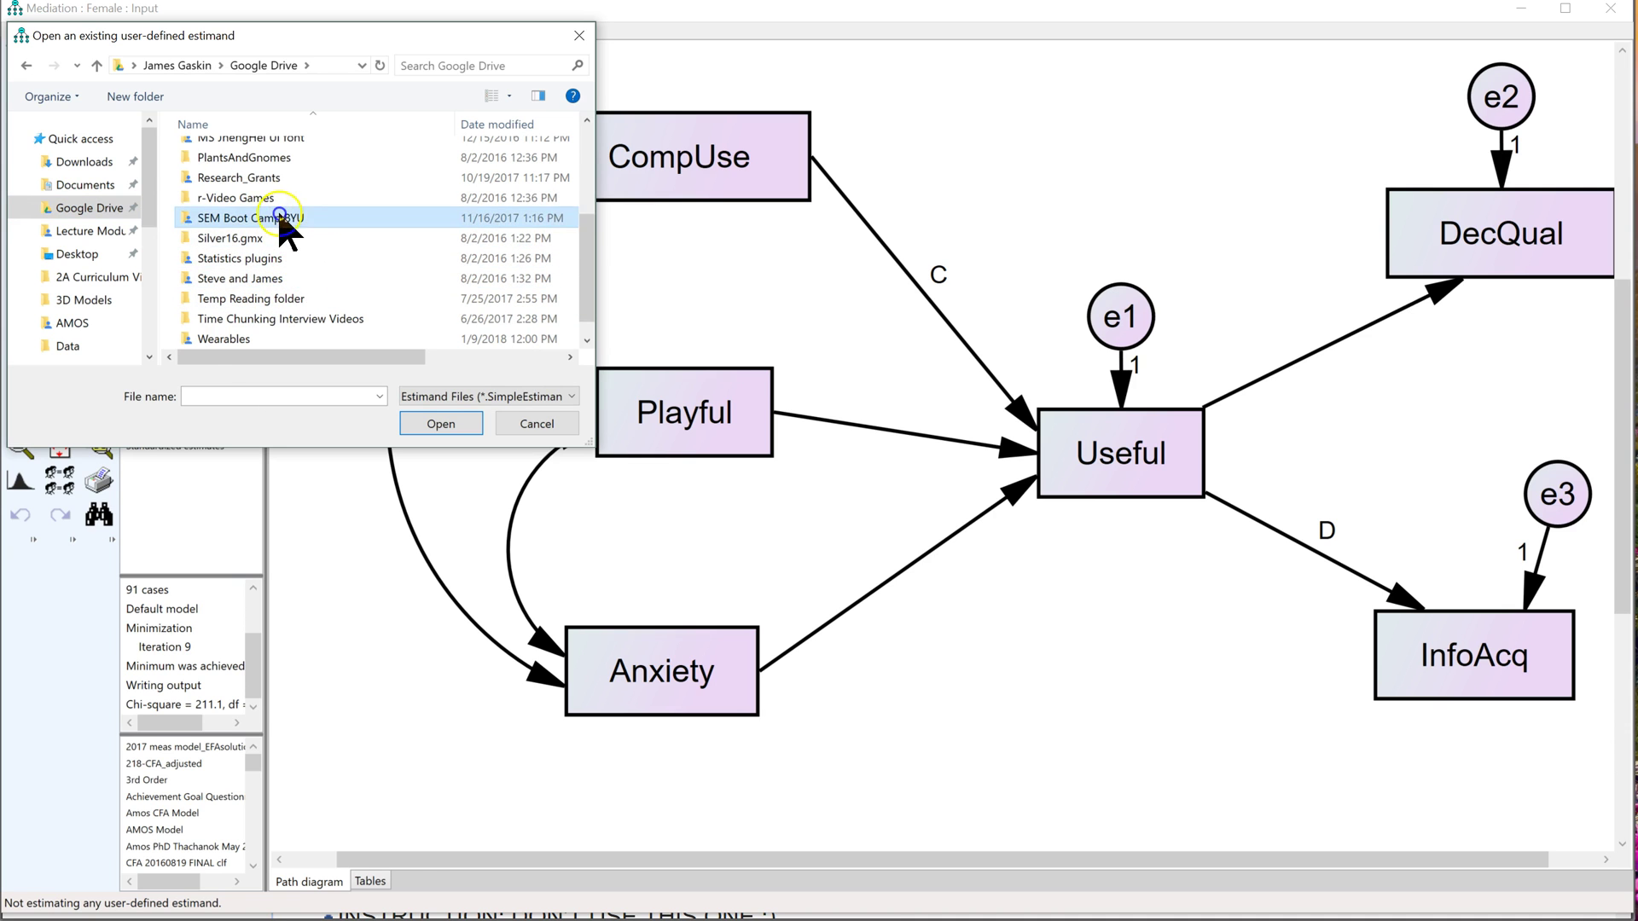
double_click(277, 215)
double_click(259, 194)
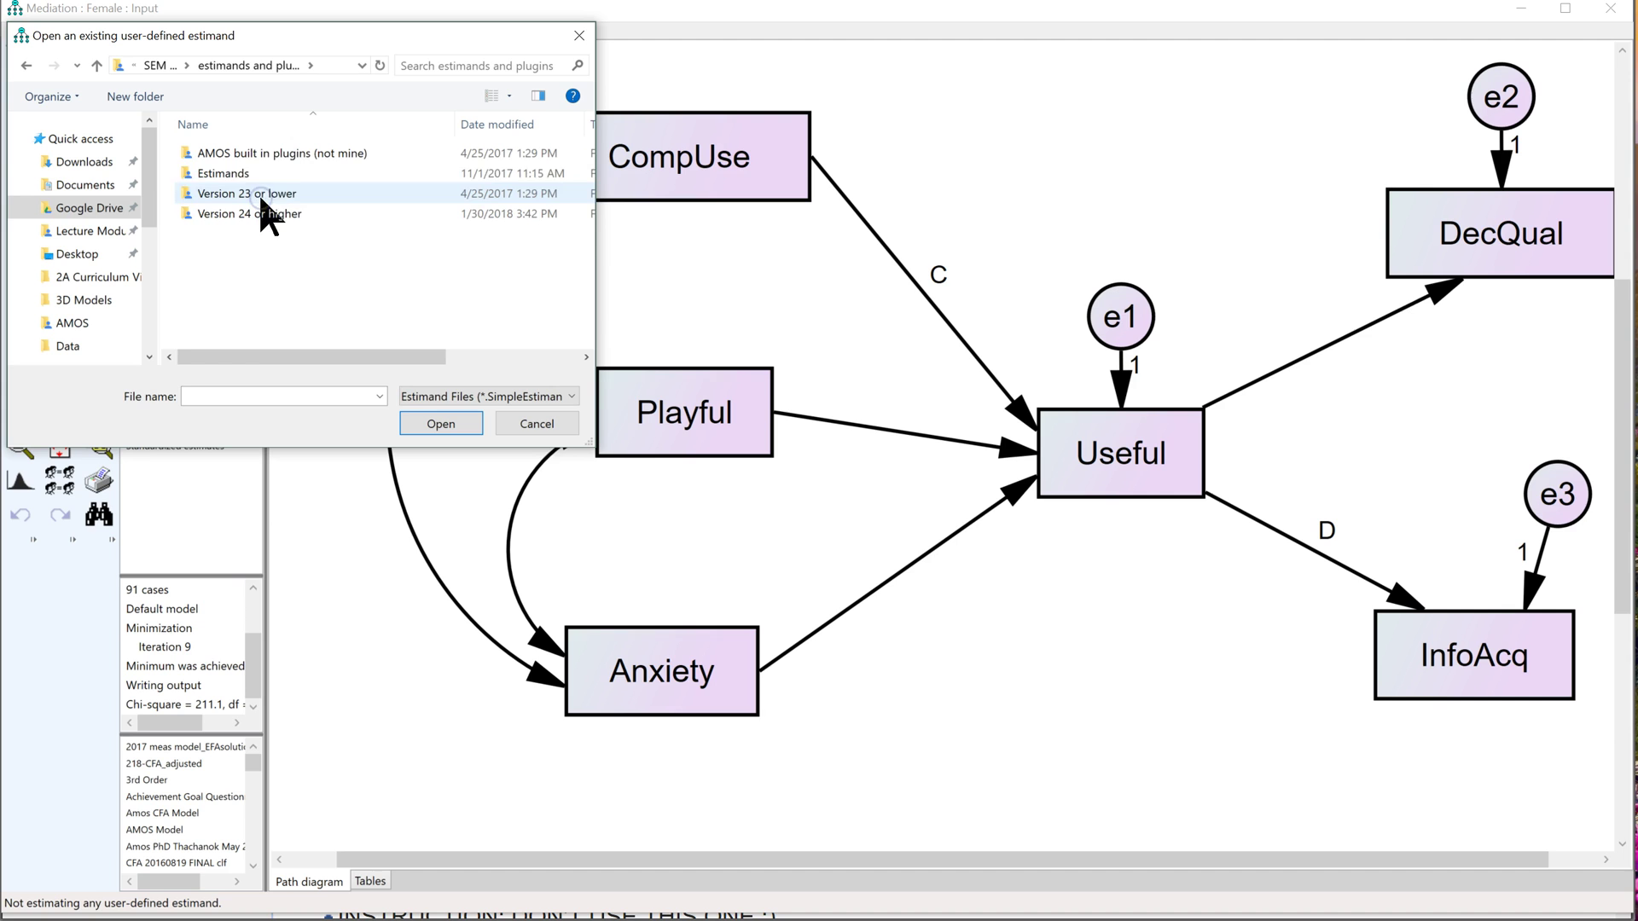
double_click(273, 177)
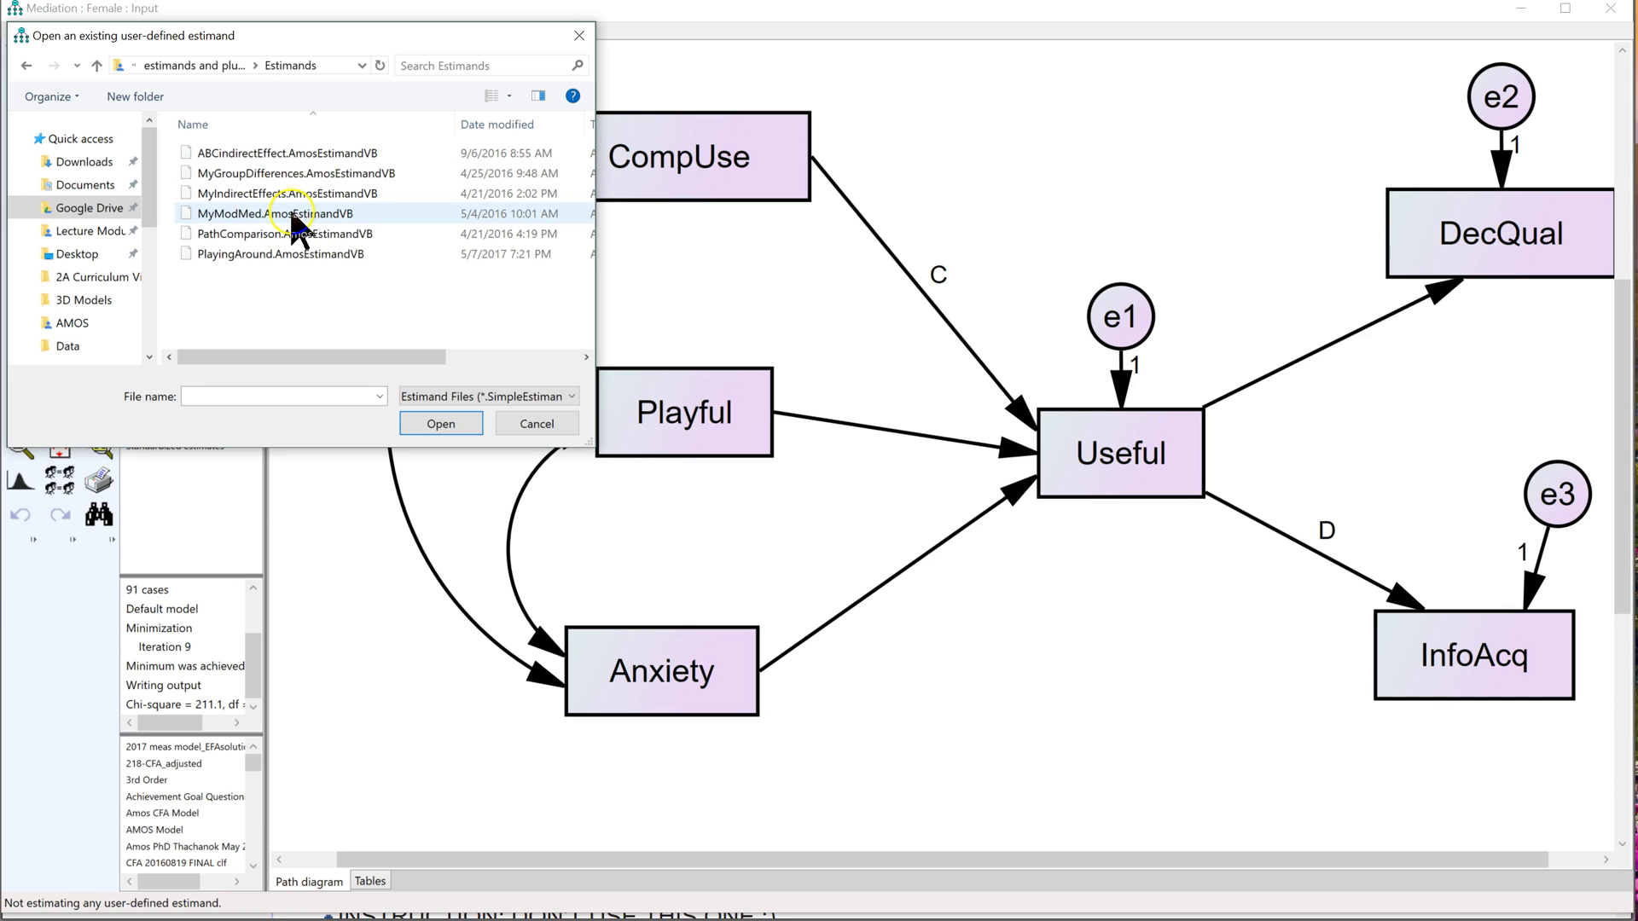
click(294, 213)
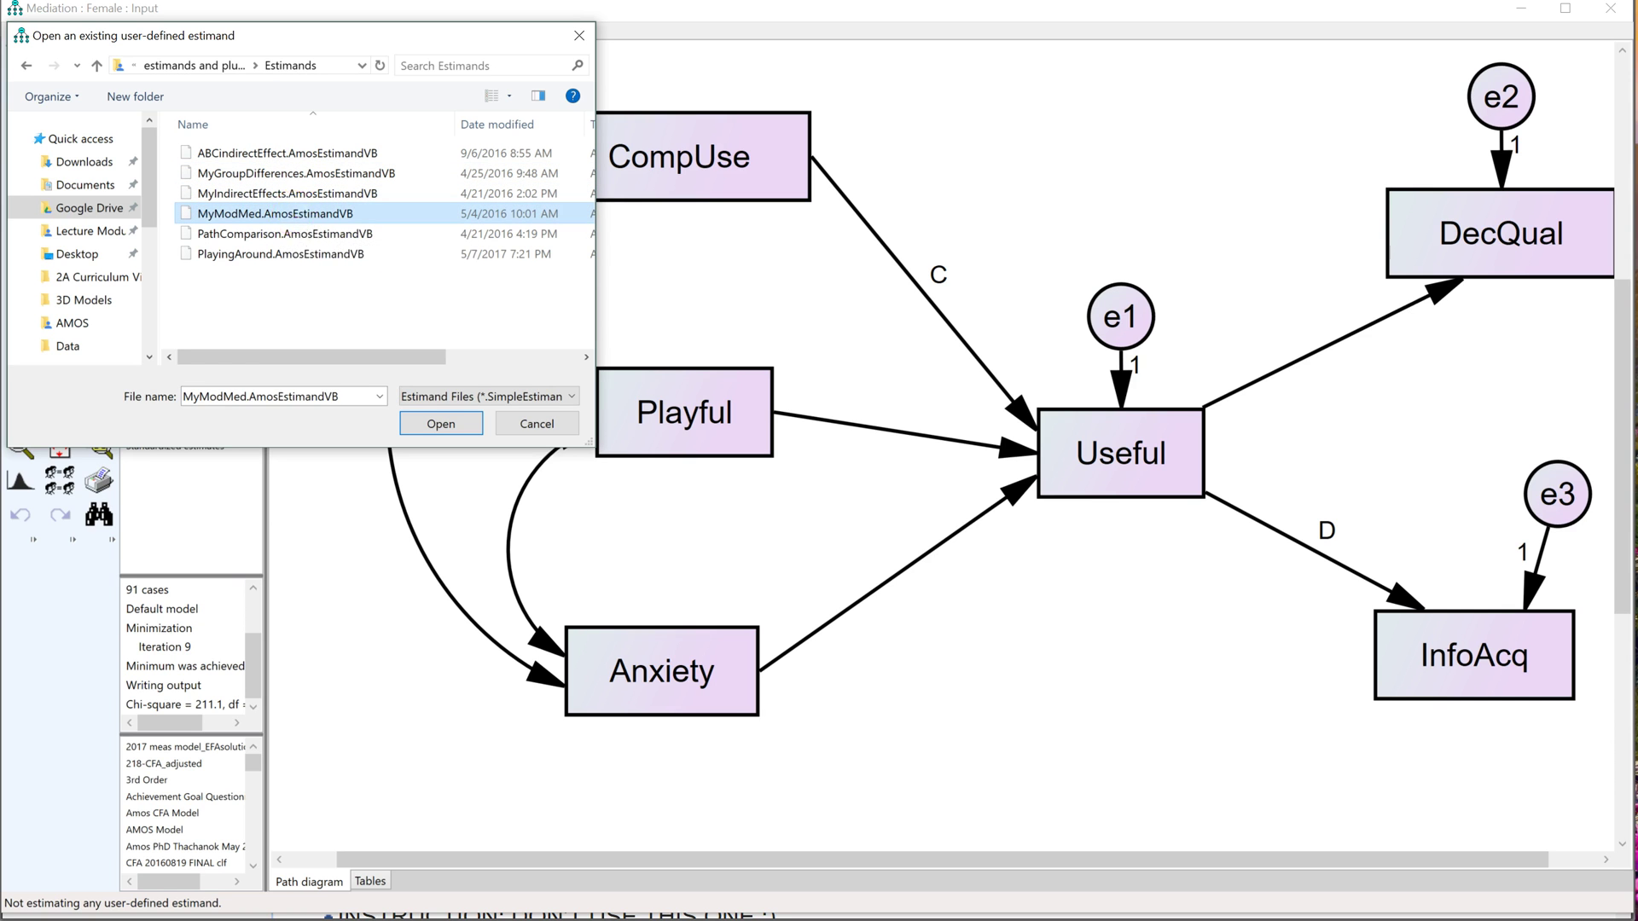
click(459, 421)
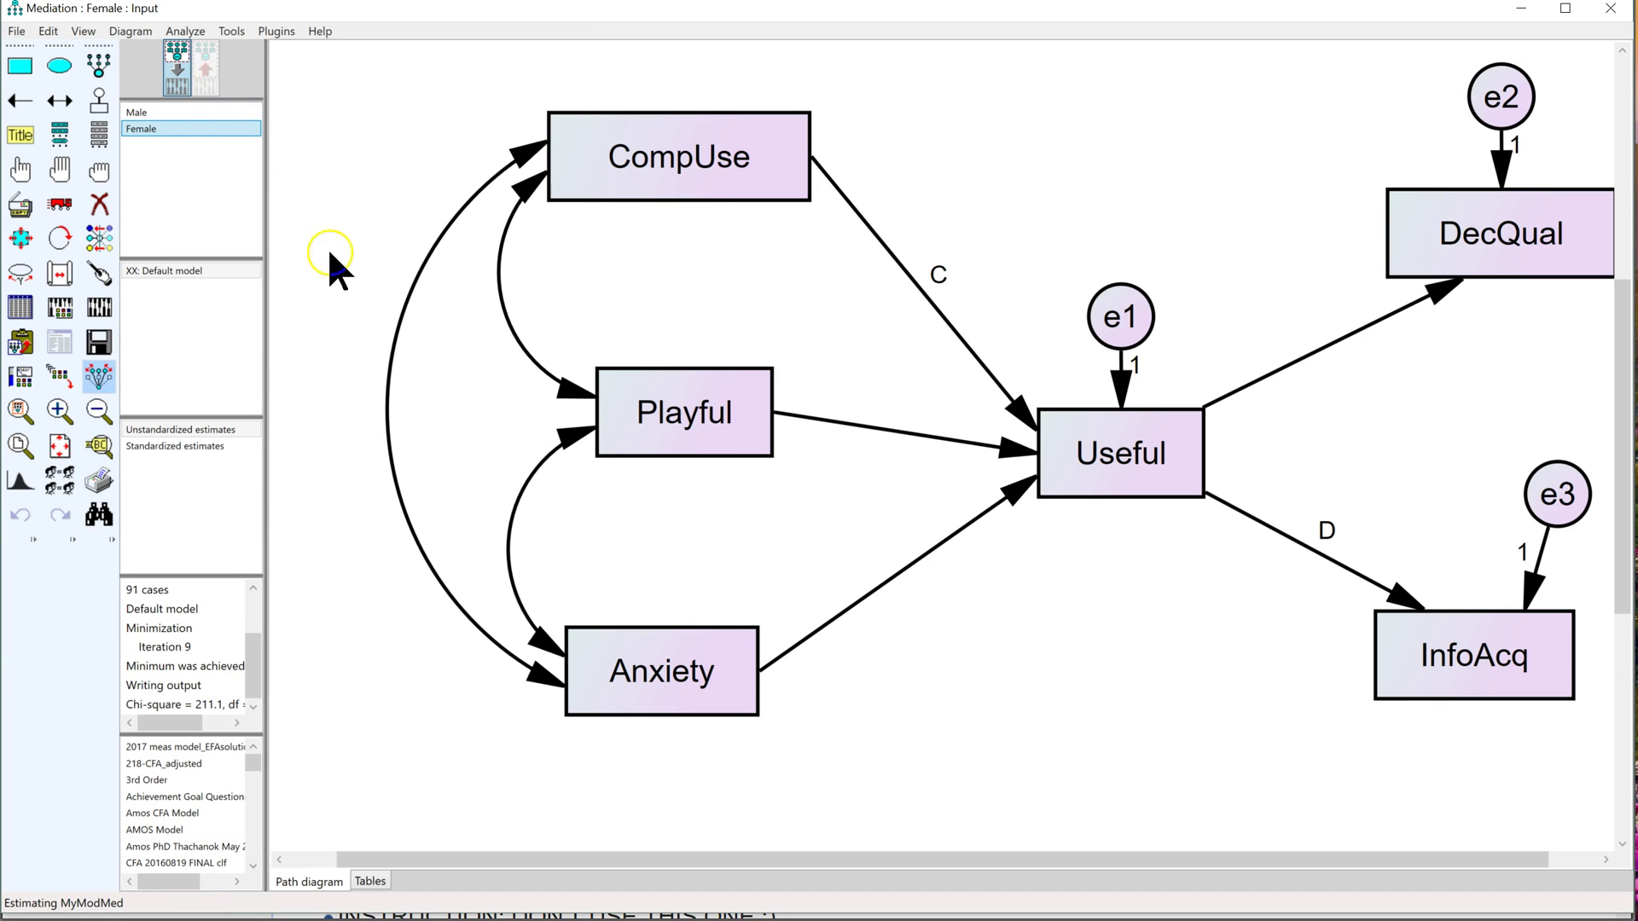
Step: Enable indirect, direct and total effects plus 2000 bias-corrected bootstrap samples
click(60, 315)
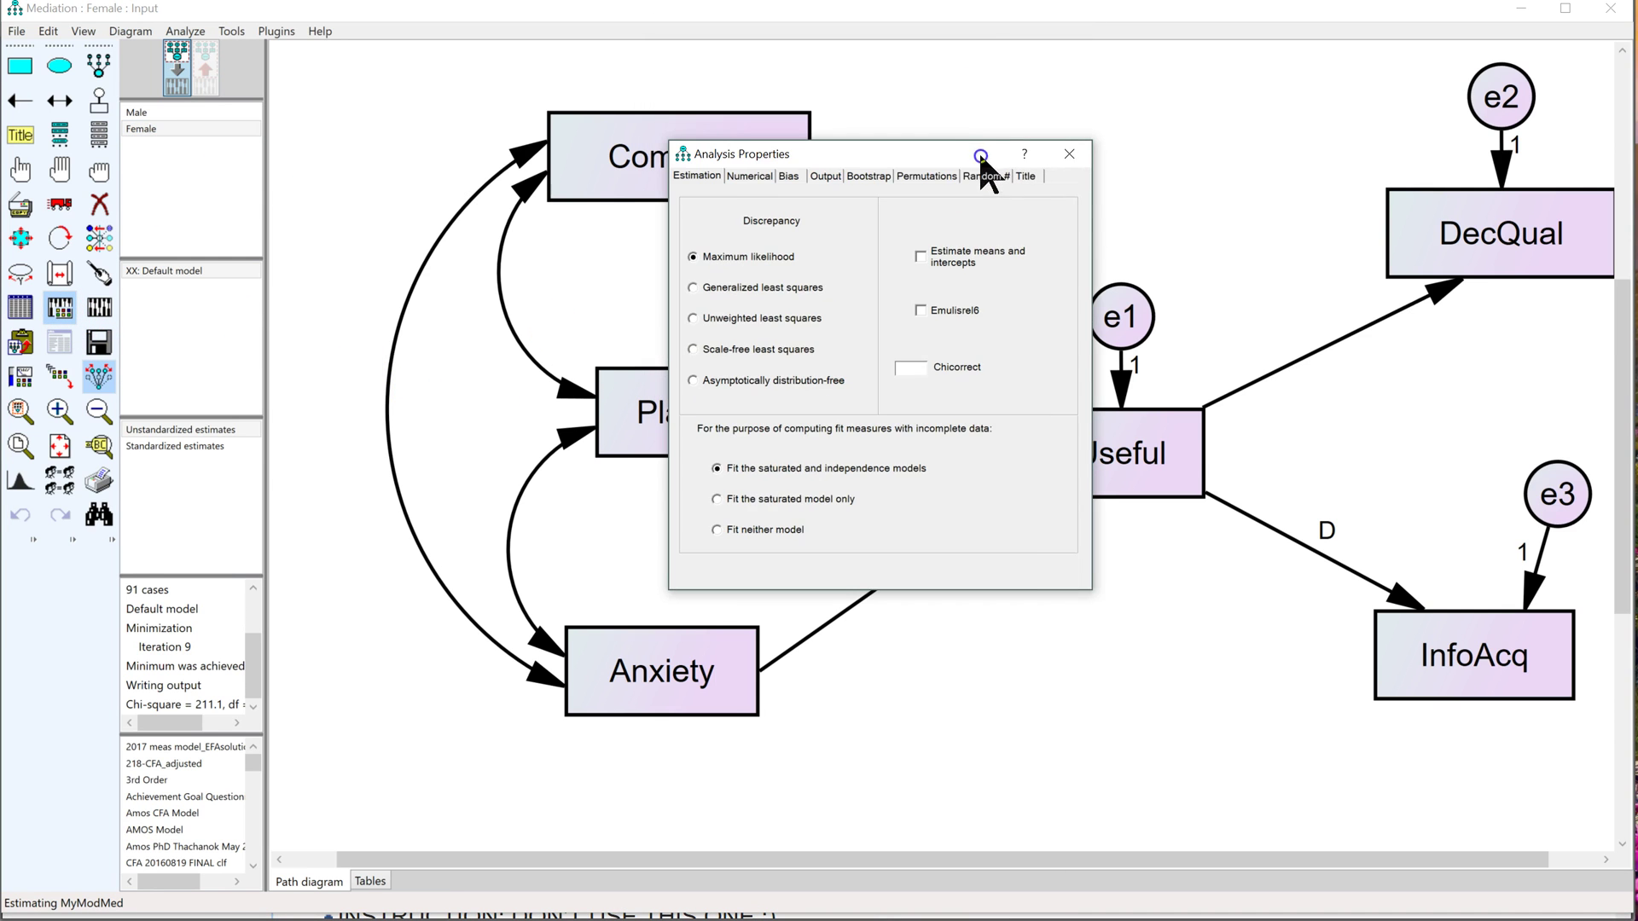
click(826, 177)
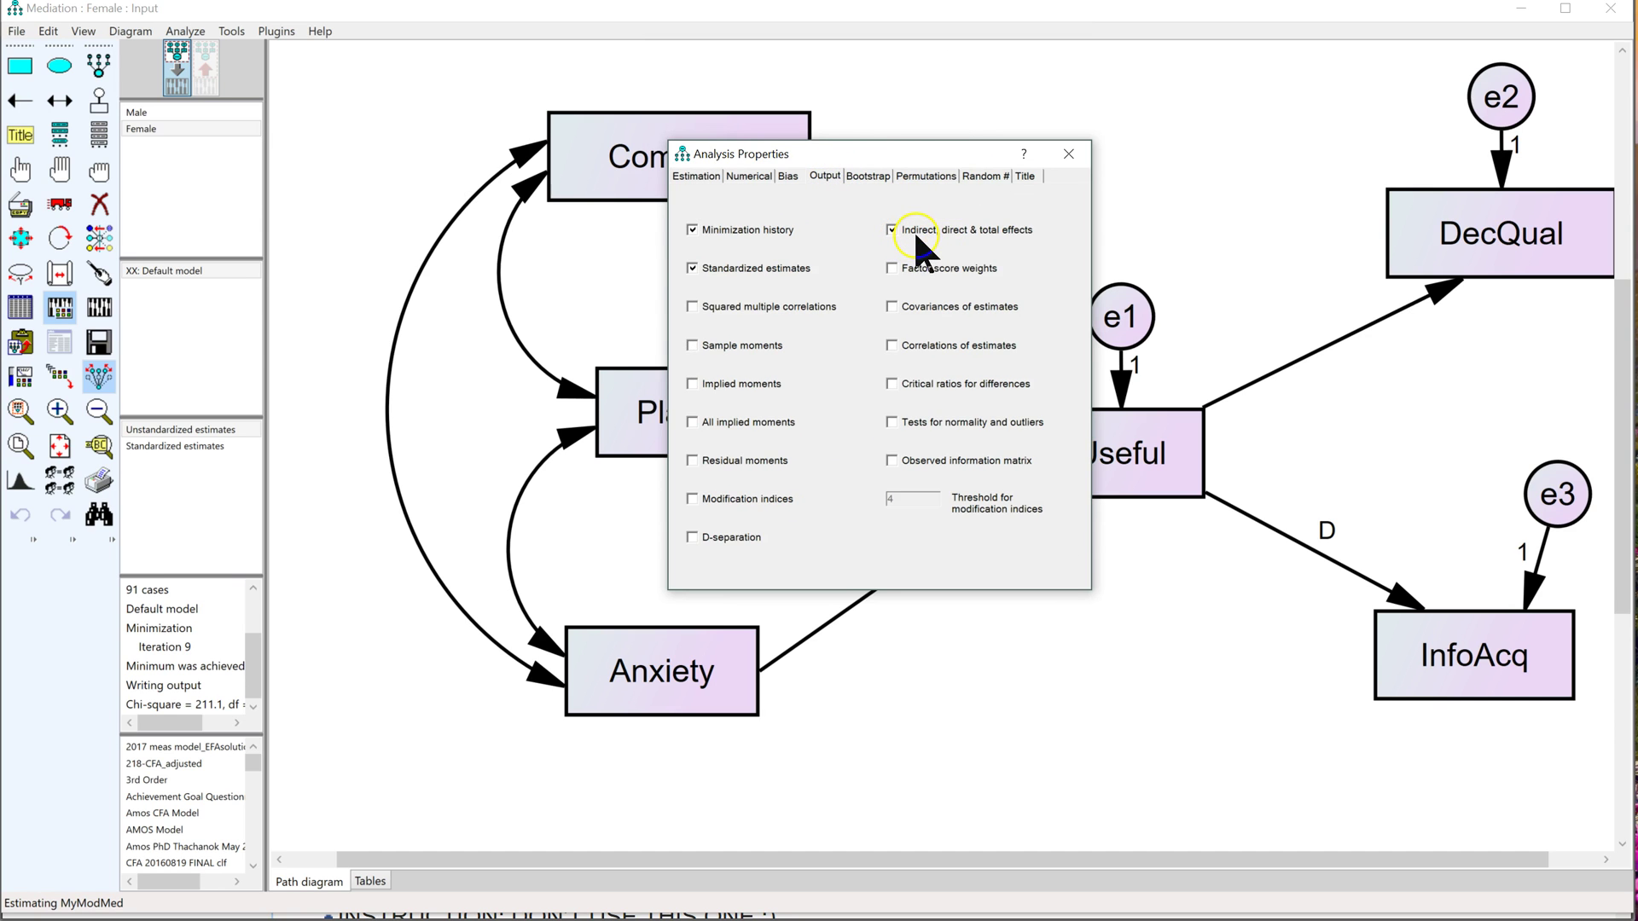
click(857, 177)
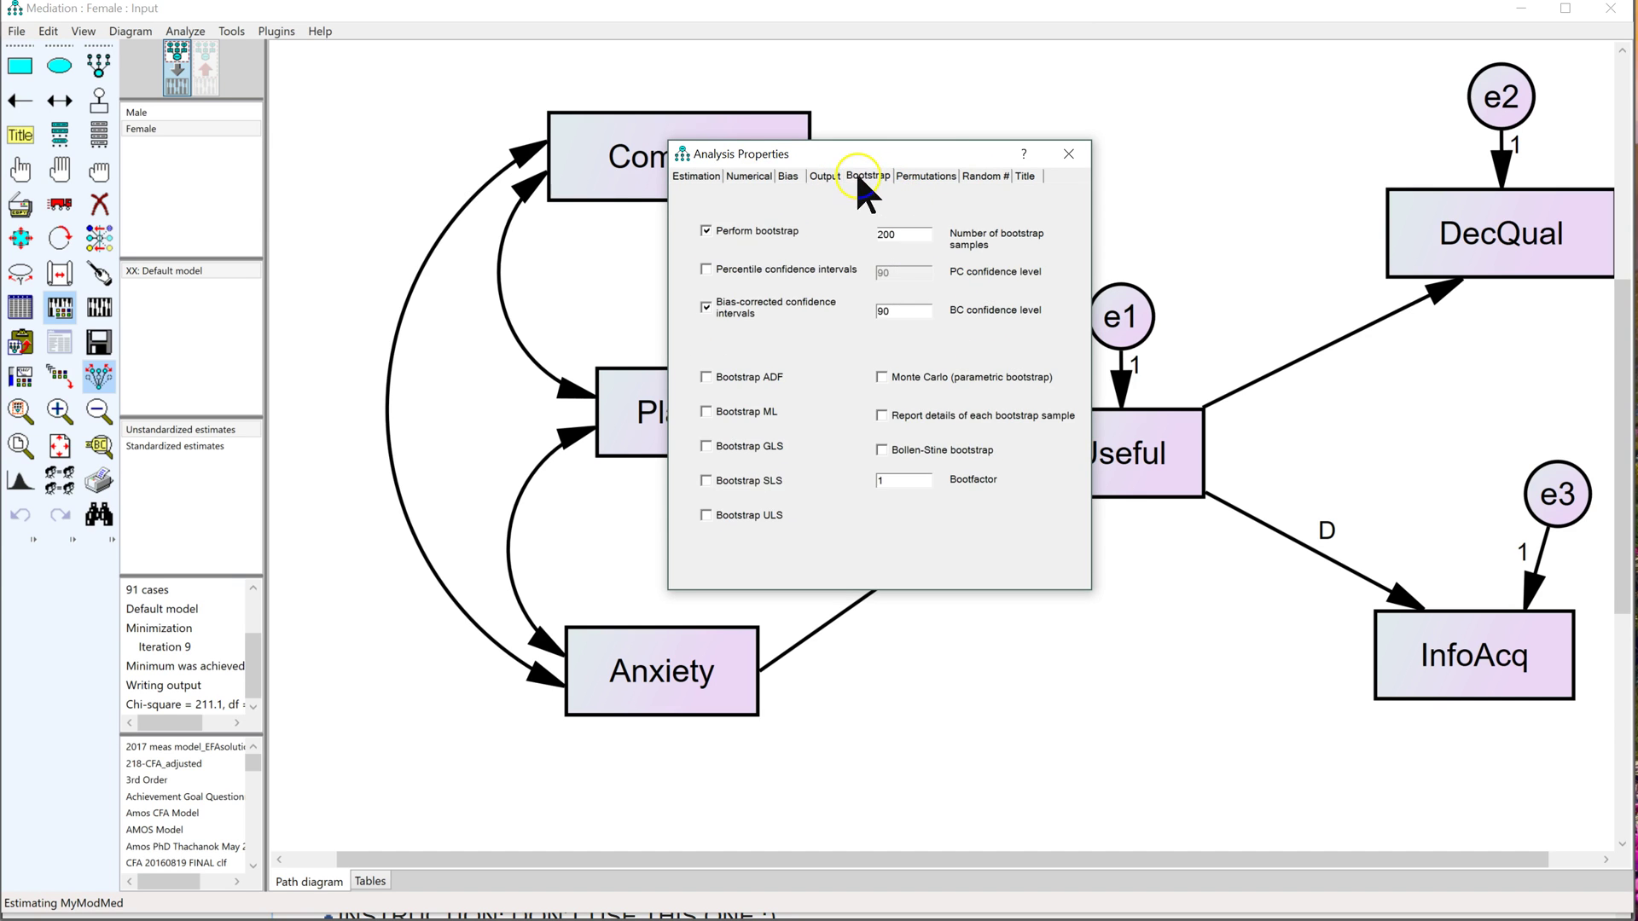
click(920, 233)
click(1045, 174)
click(827, 175)
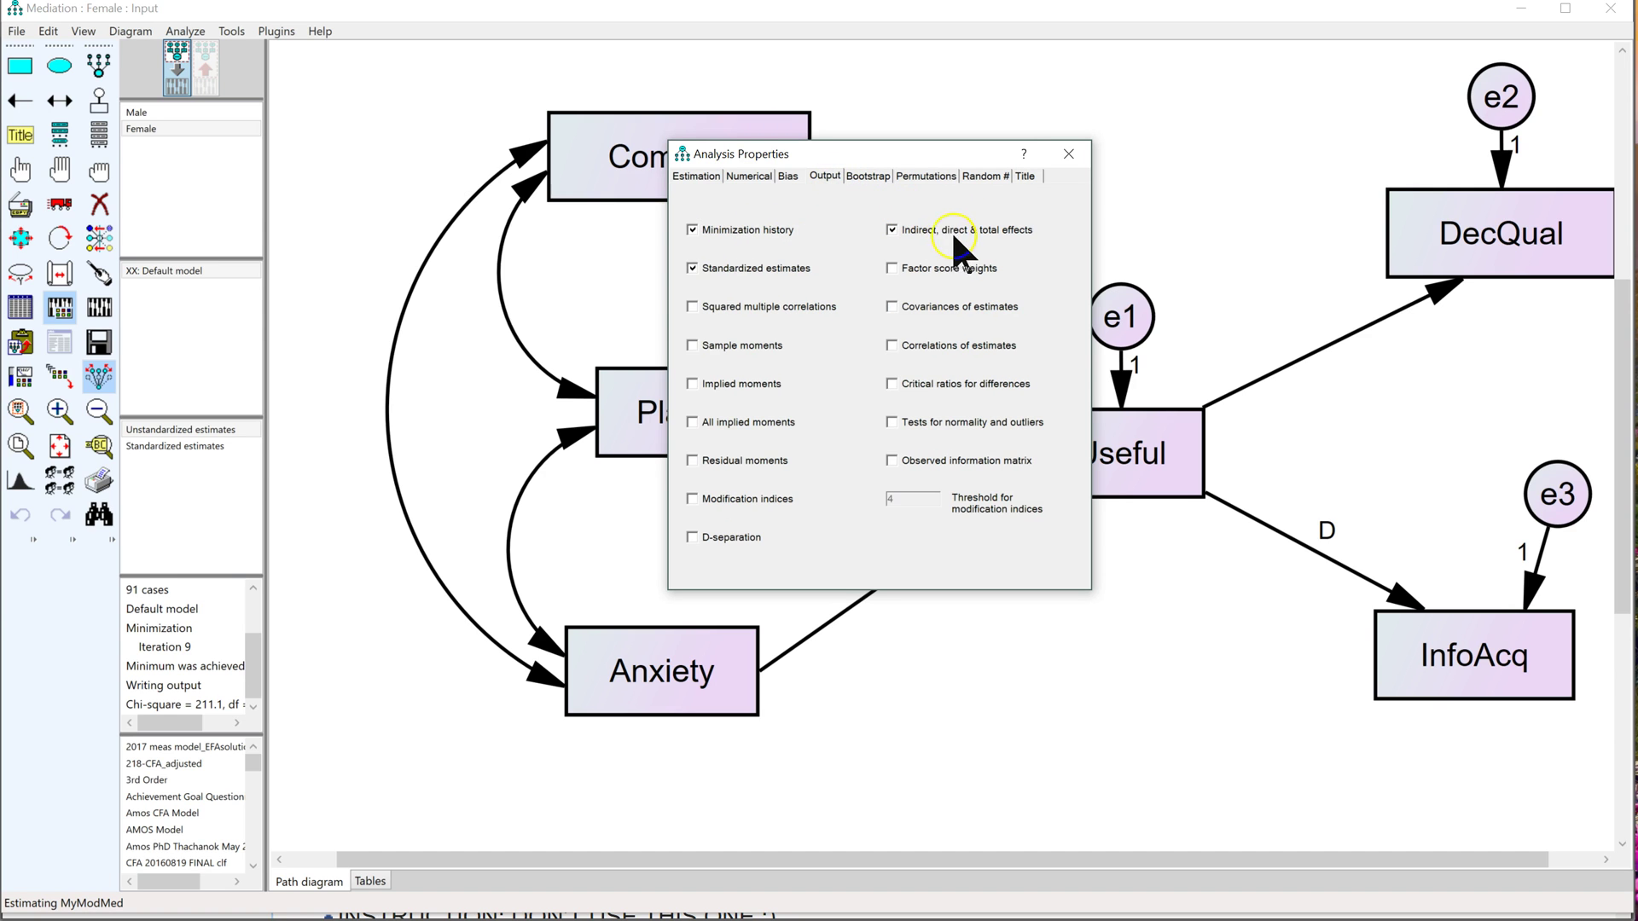
click(855, 171)
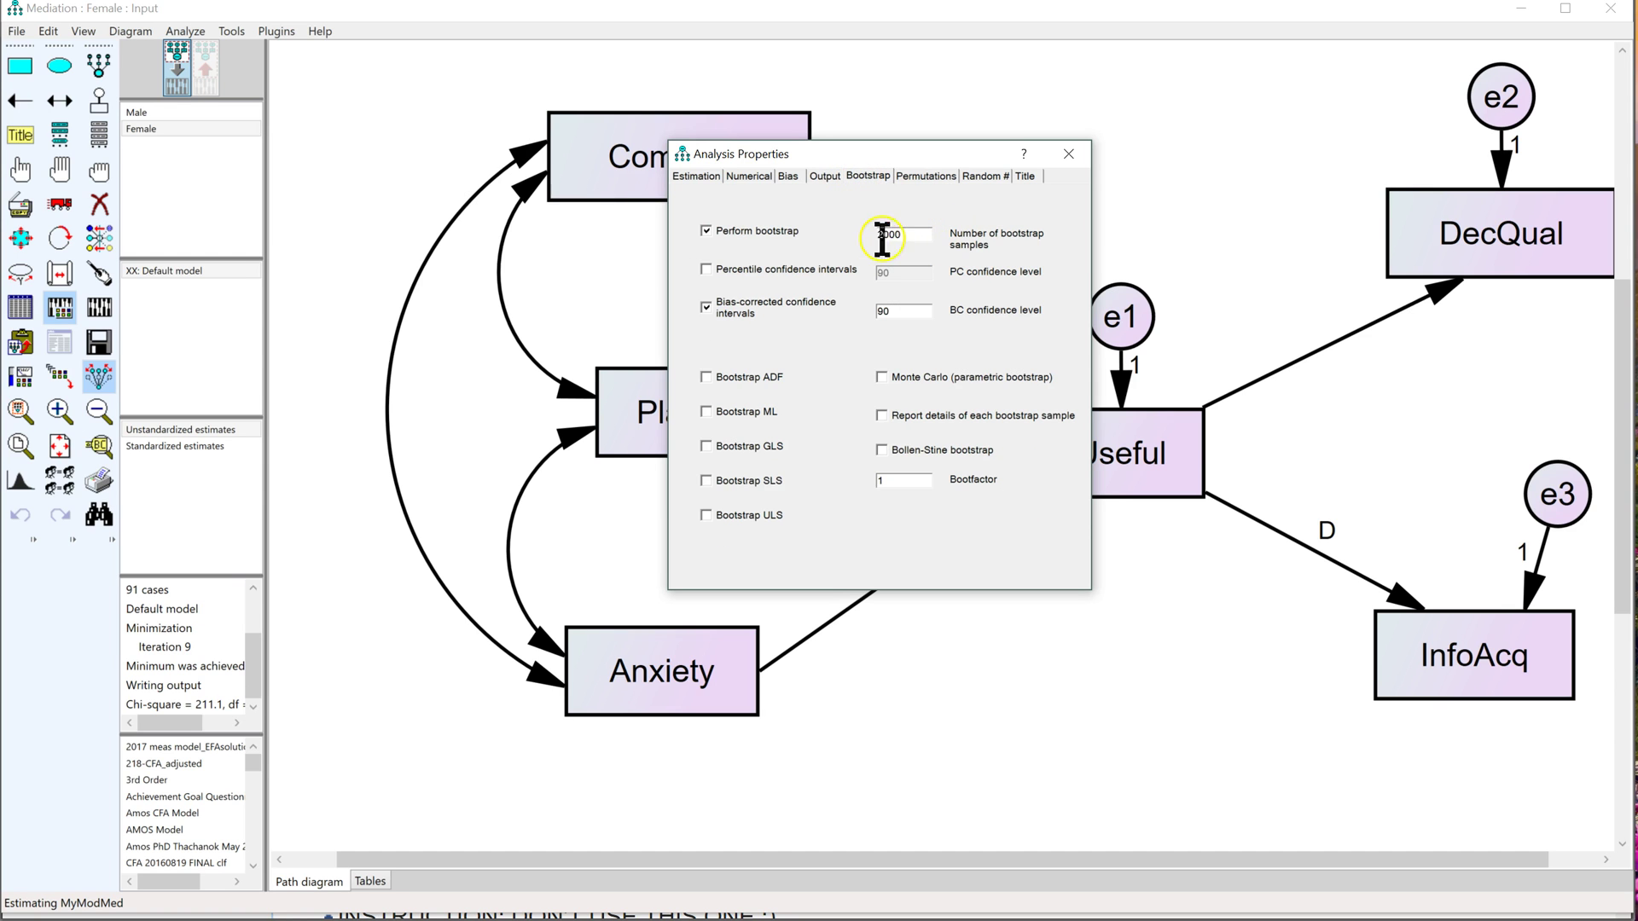
click(829, 175)
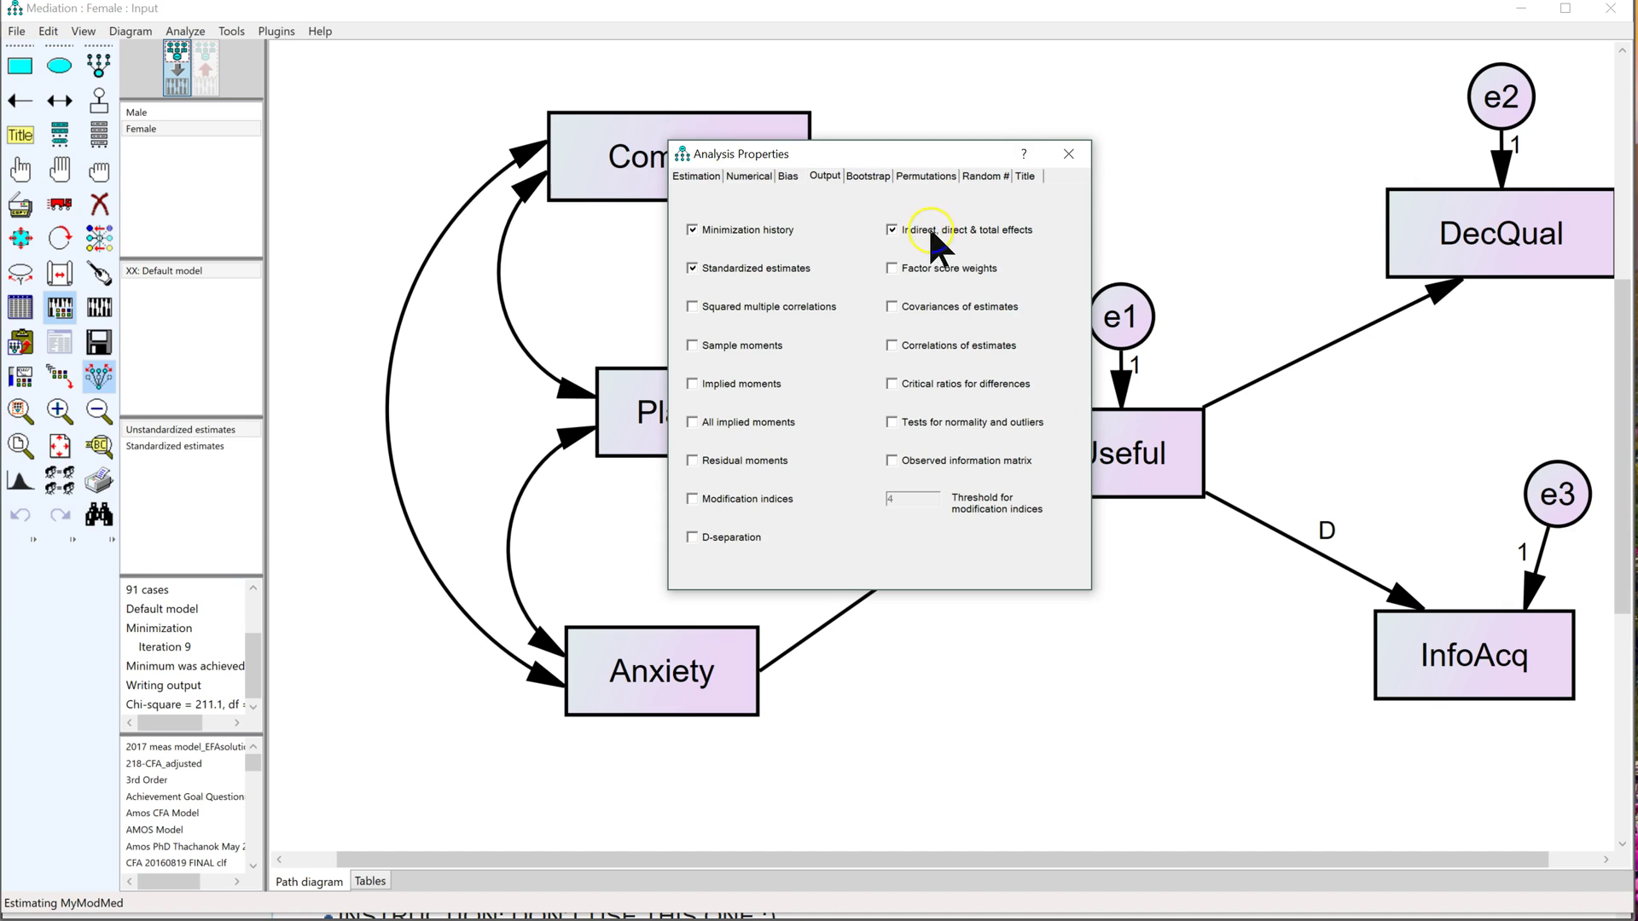
Step: Calculate estimates for the default model (chi-square 211.072, 14 df) and view the text output
click(1068, 154)
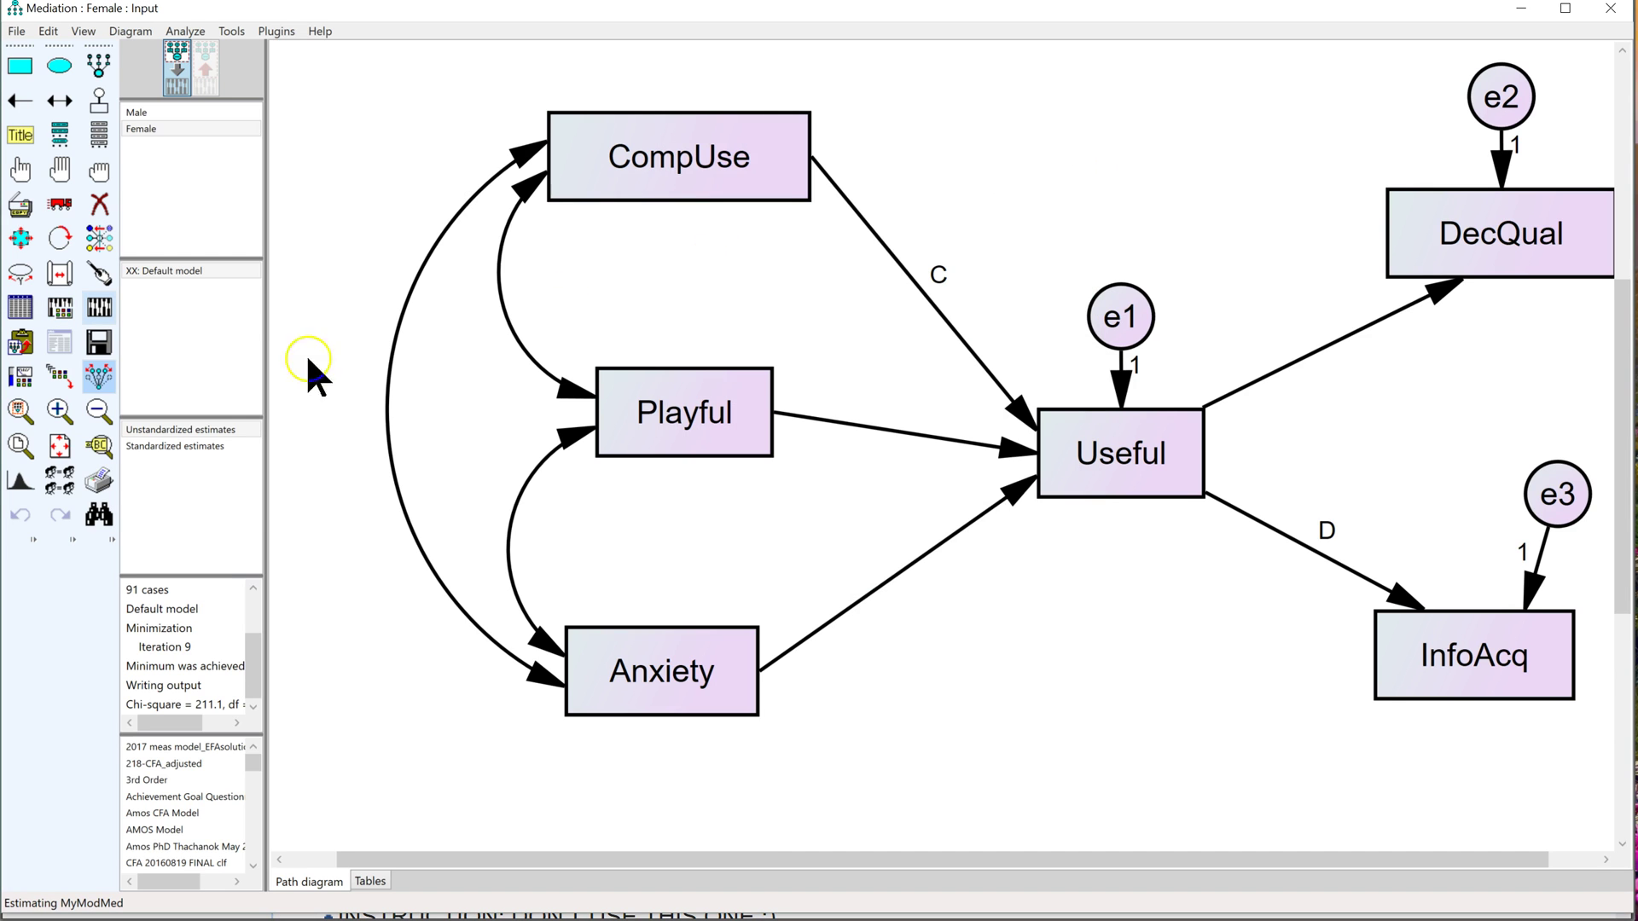
click(102, 311)
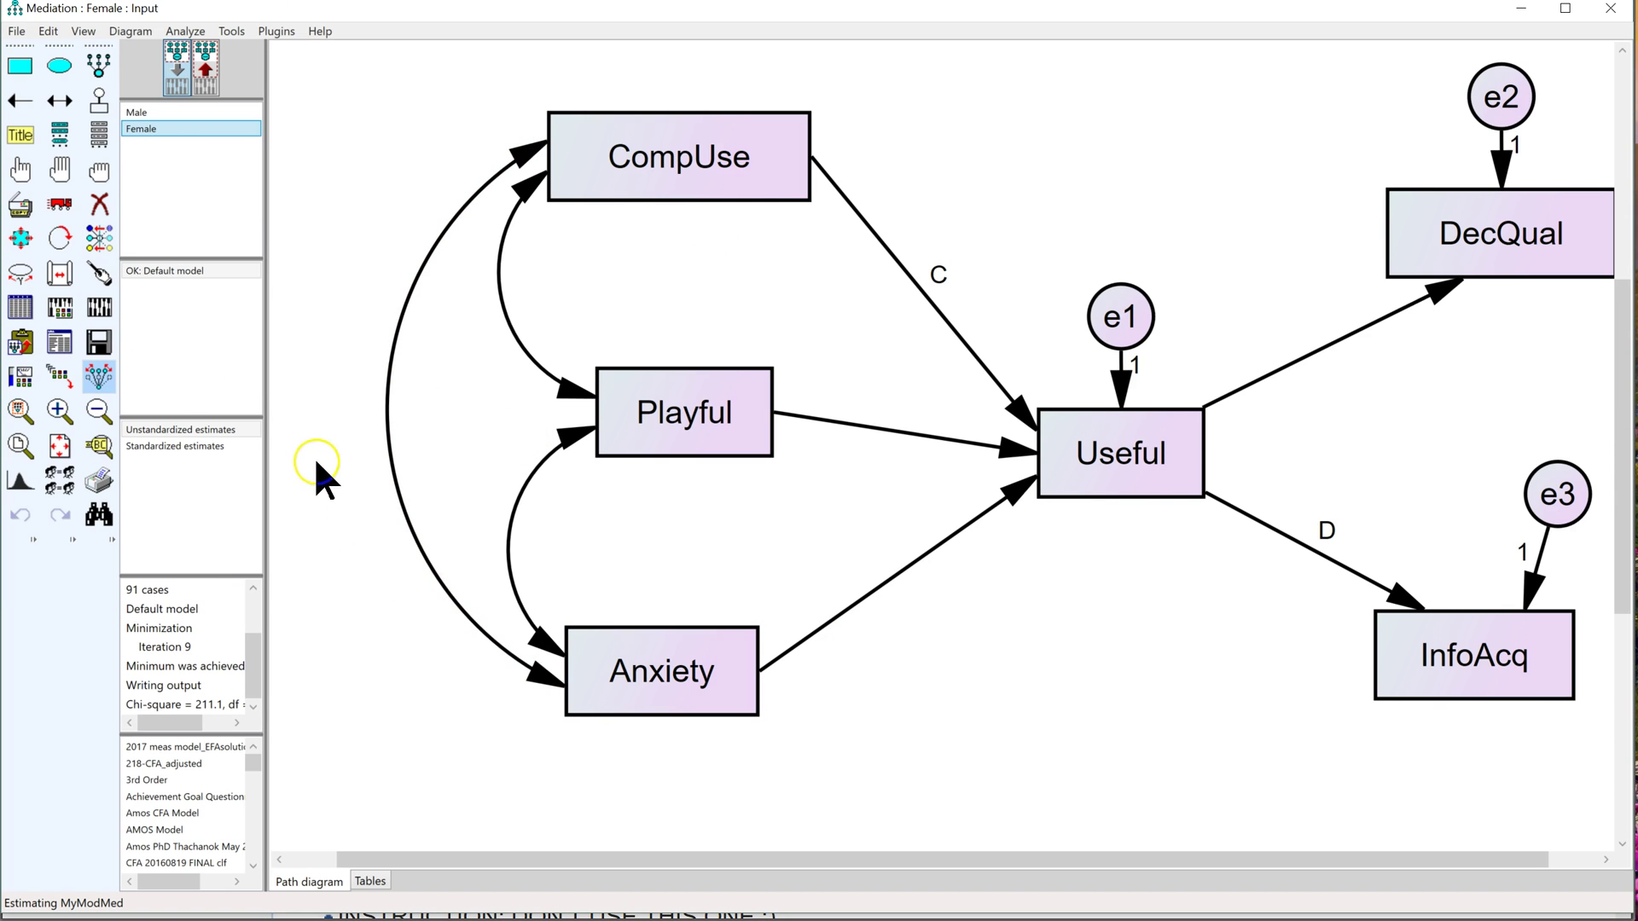
click(59, 341)
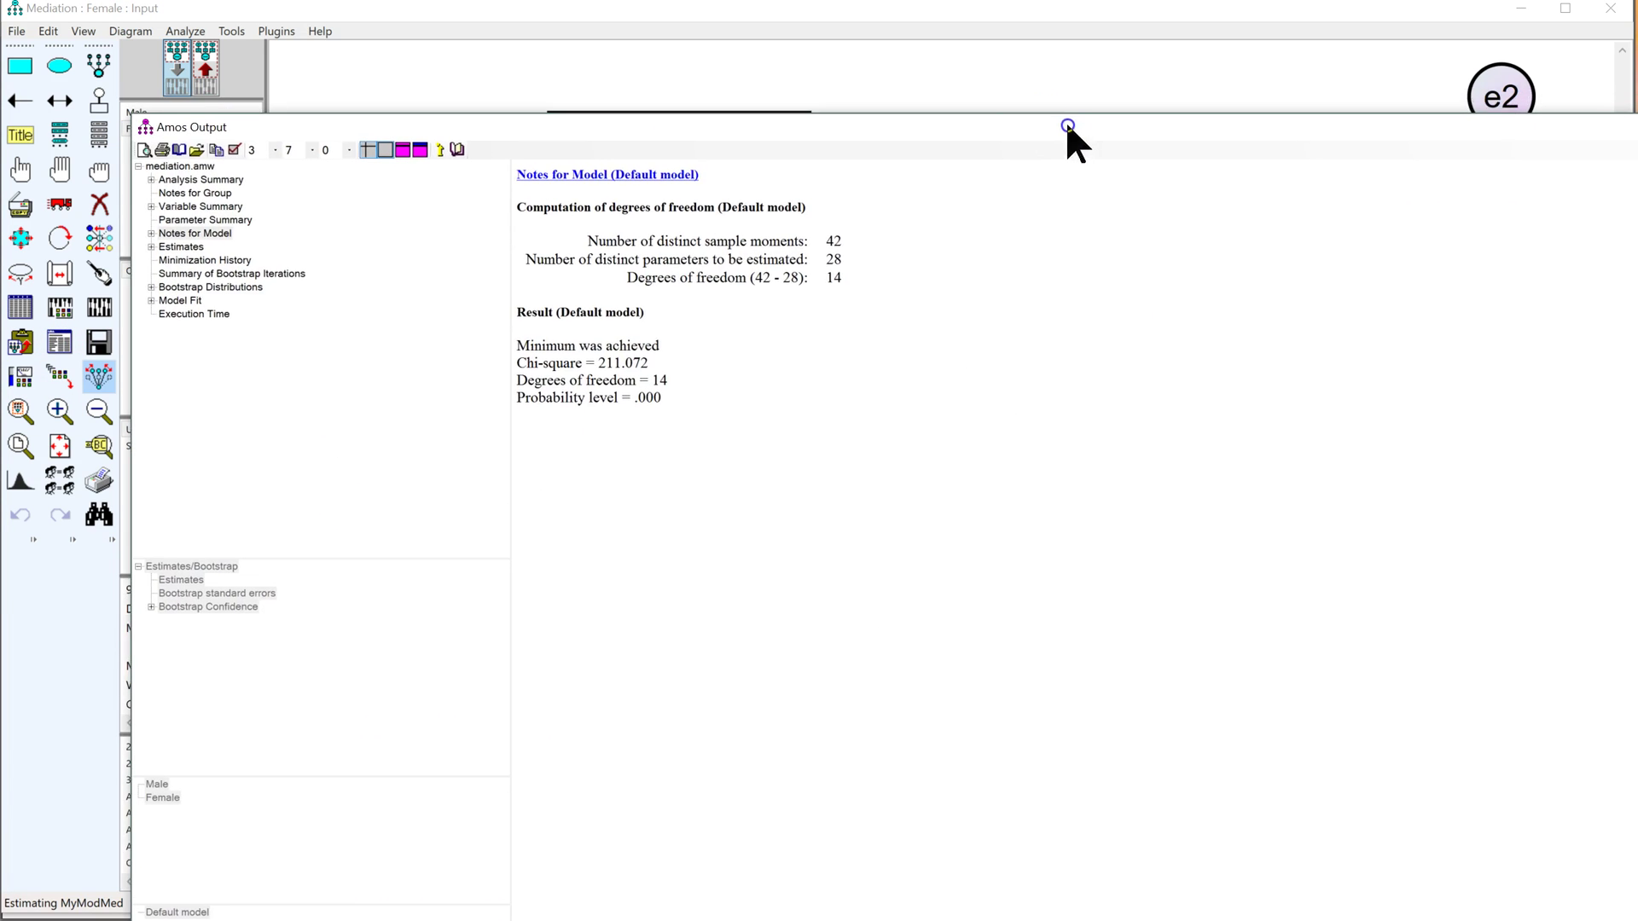
Step: Maximize the output and show the Male estimand (A x B)-(C x D), estimated at -.016
drag(1065, 120, 942, 2)
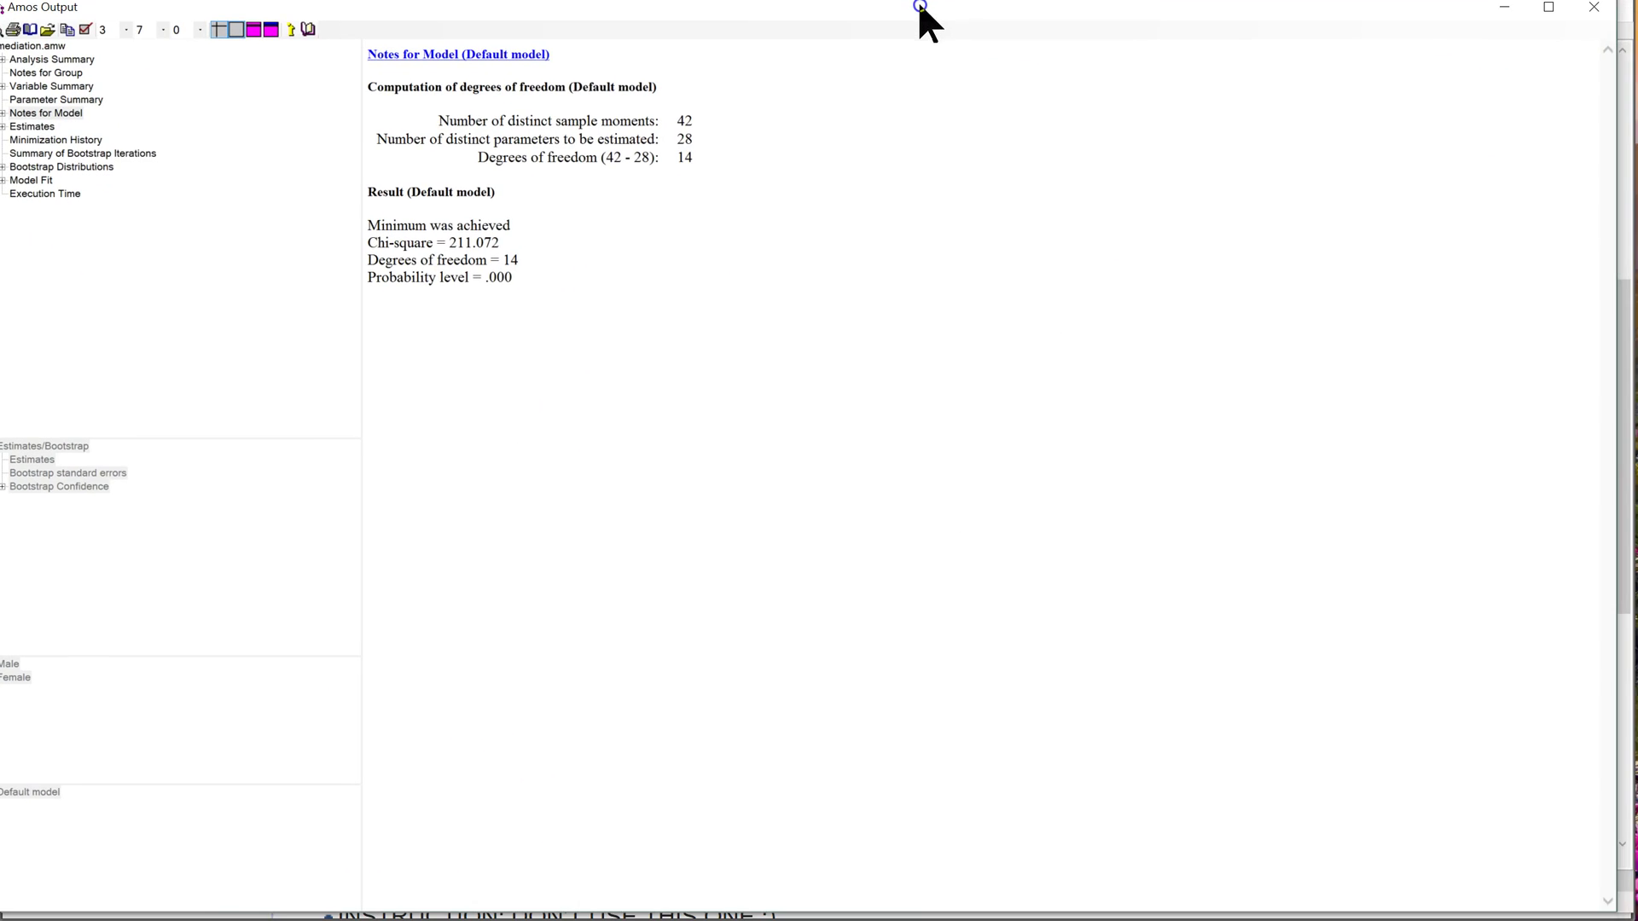
click(25, 128)
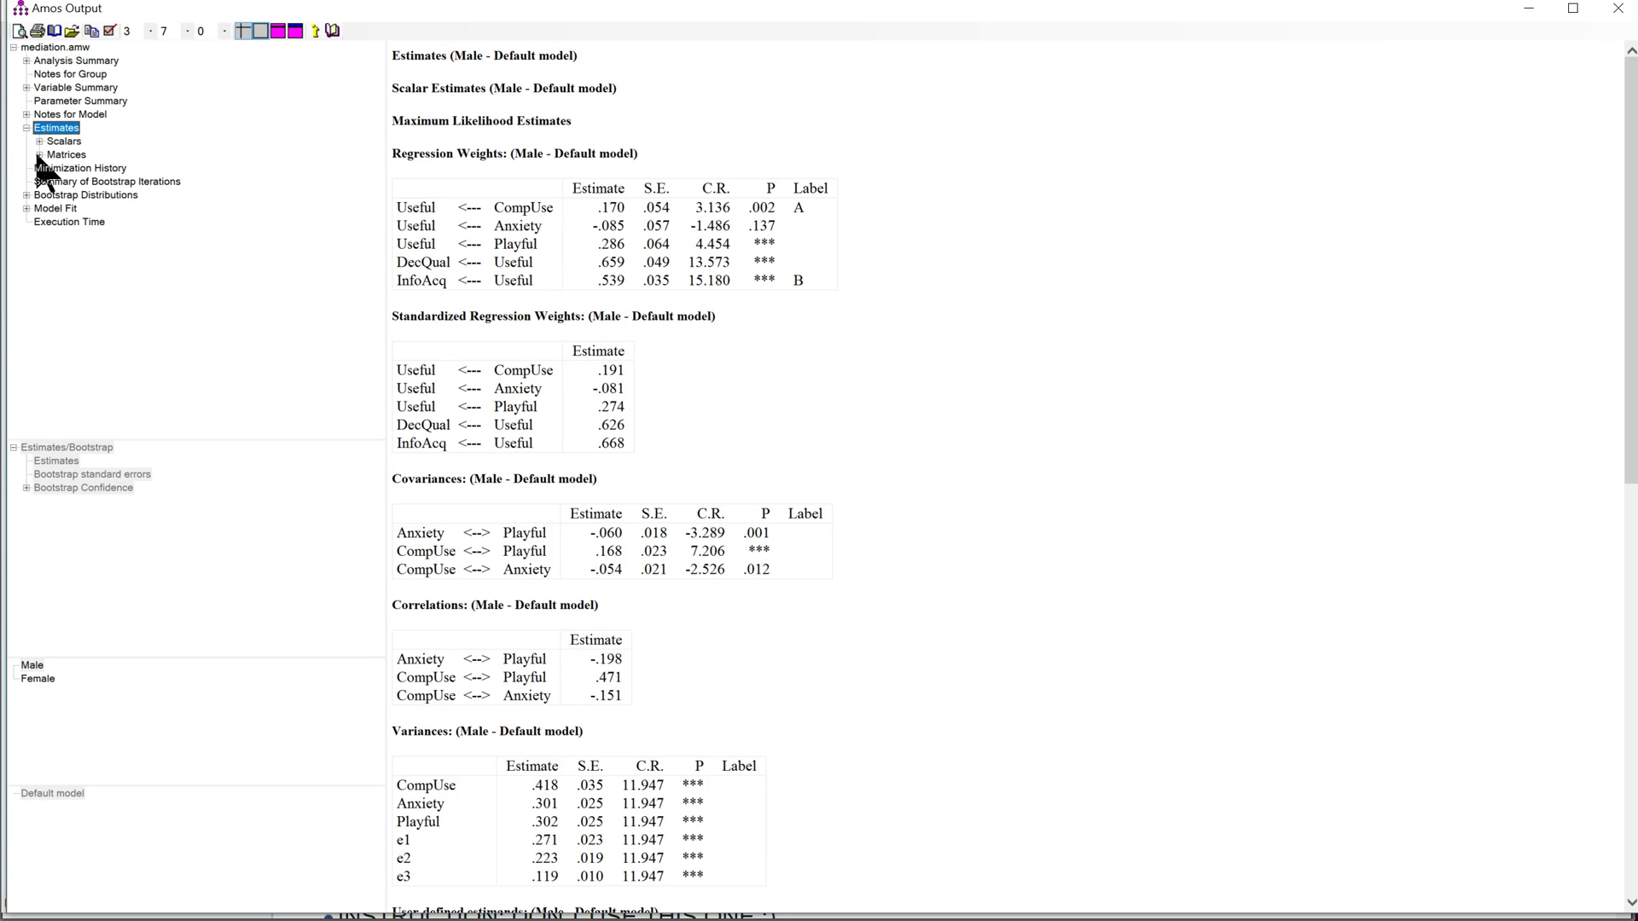
click(37, 153)
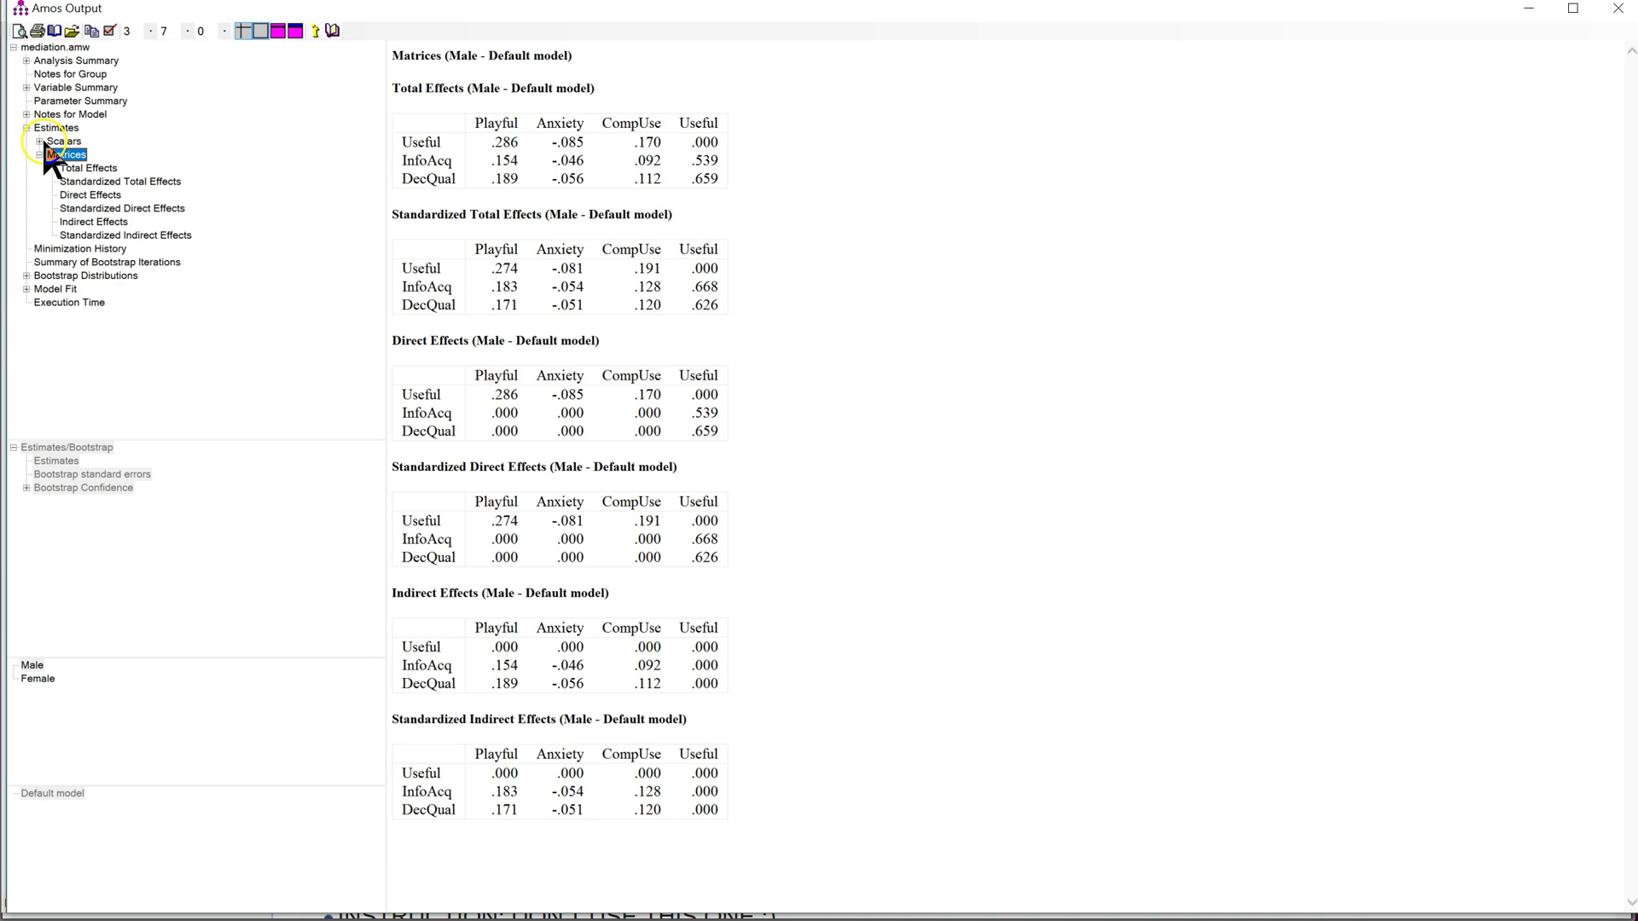
click(40, 141)
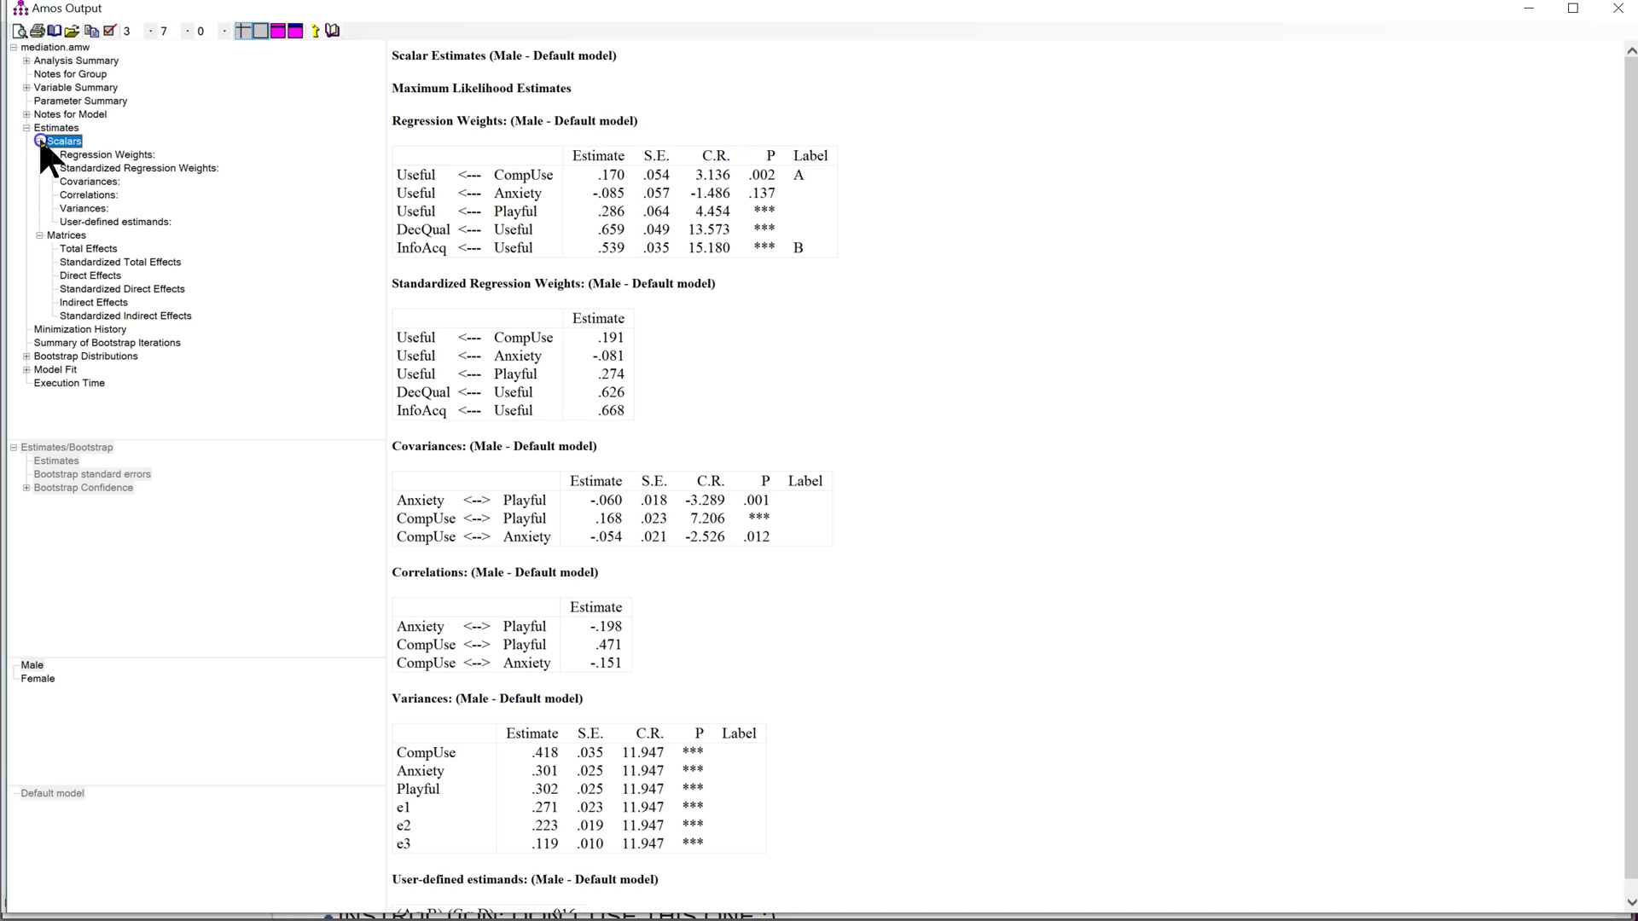
click(141, 220)
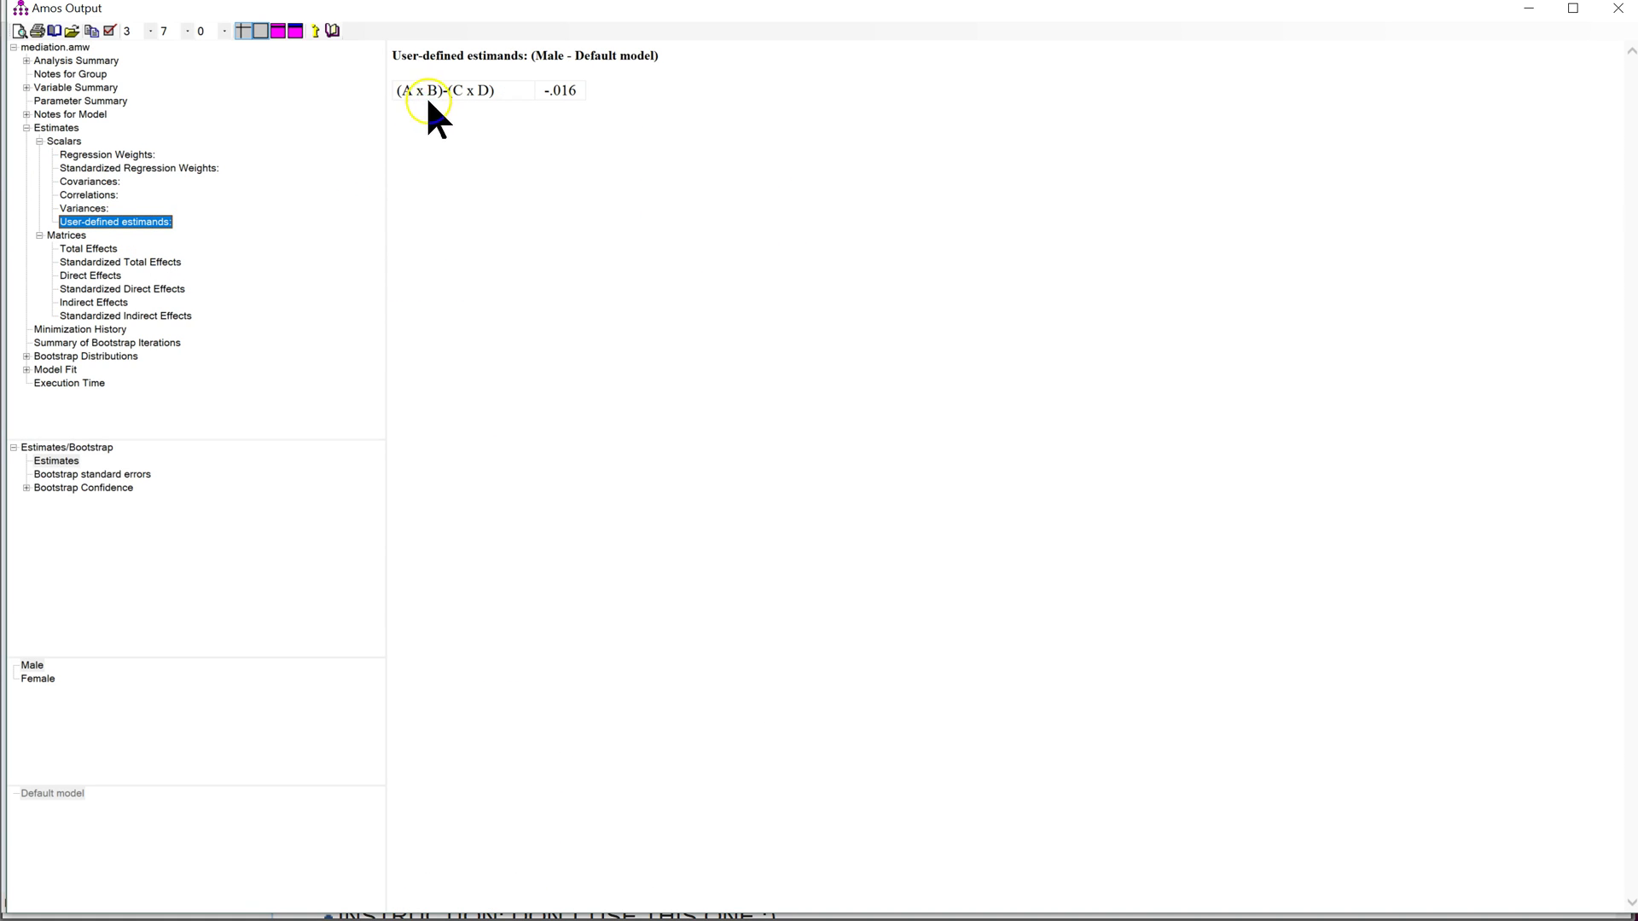
mouse_move(439, 93)
mouse_down()
mouse_move(401, 90)
mouse_move(453, 91)
mouse_up()
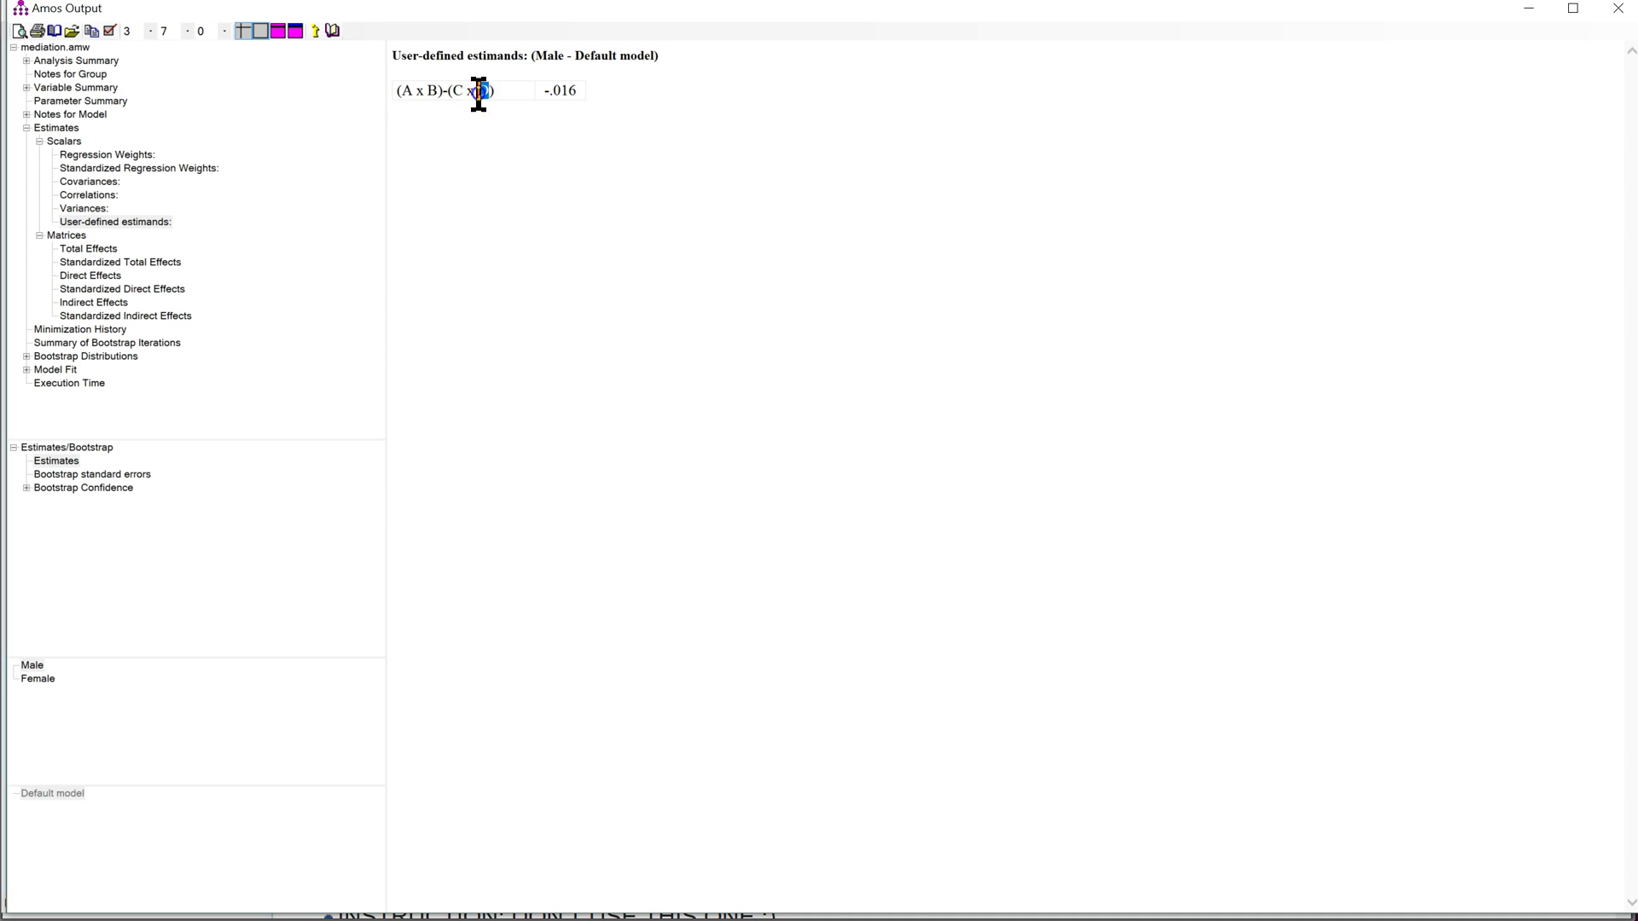
Step: Show the estimand's Two Tailed Significance (BC) table and highlight p = .742
click(26, 487)
click(53, 499)
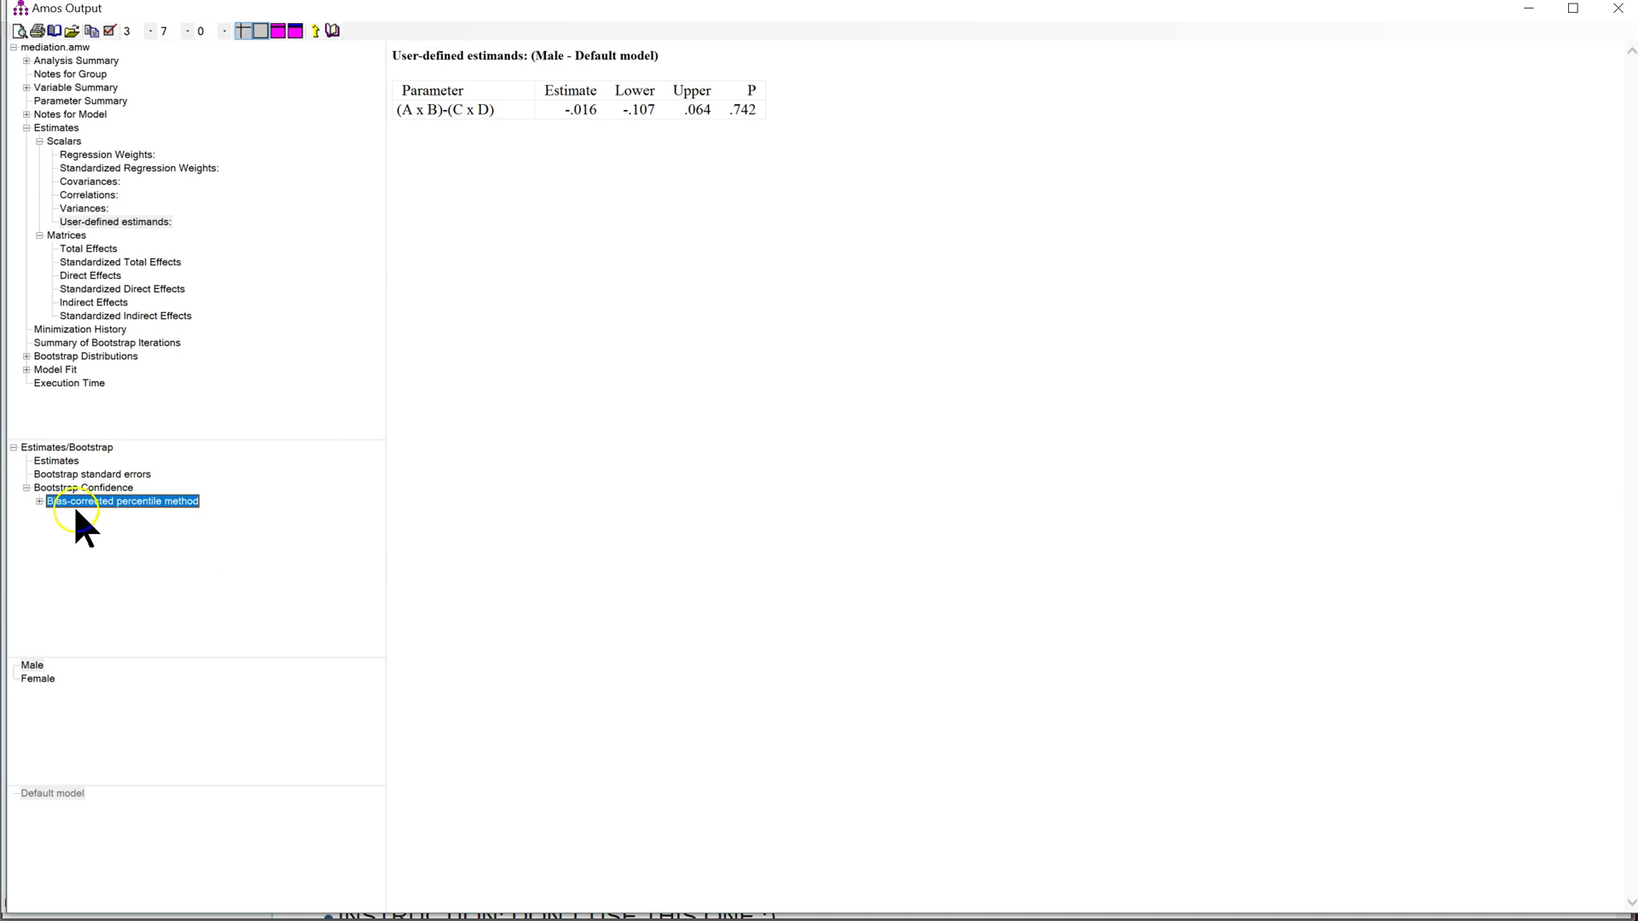
click(39, 500)
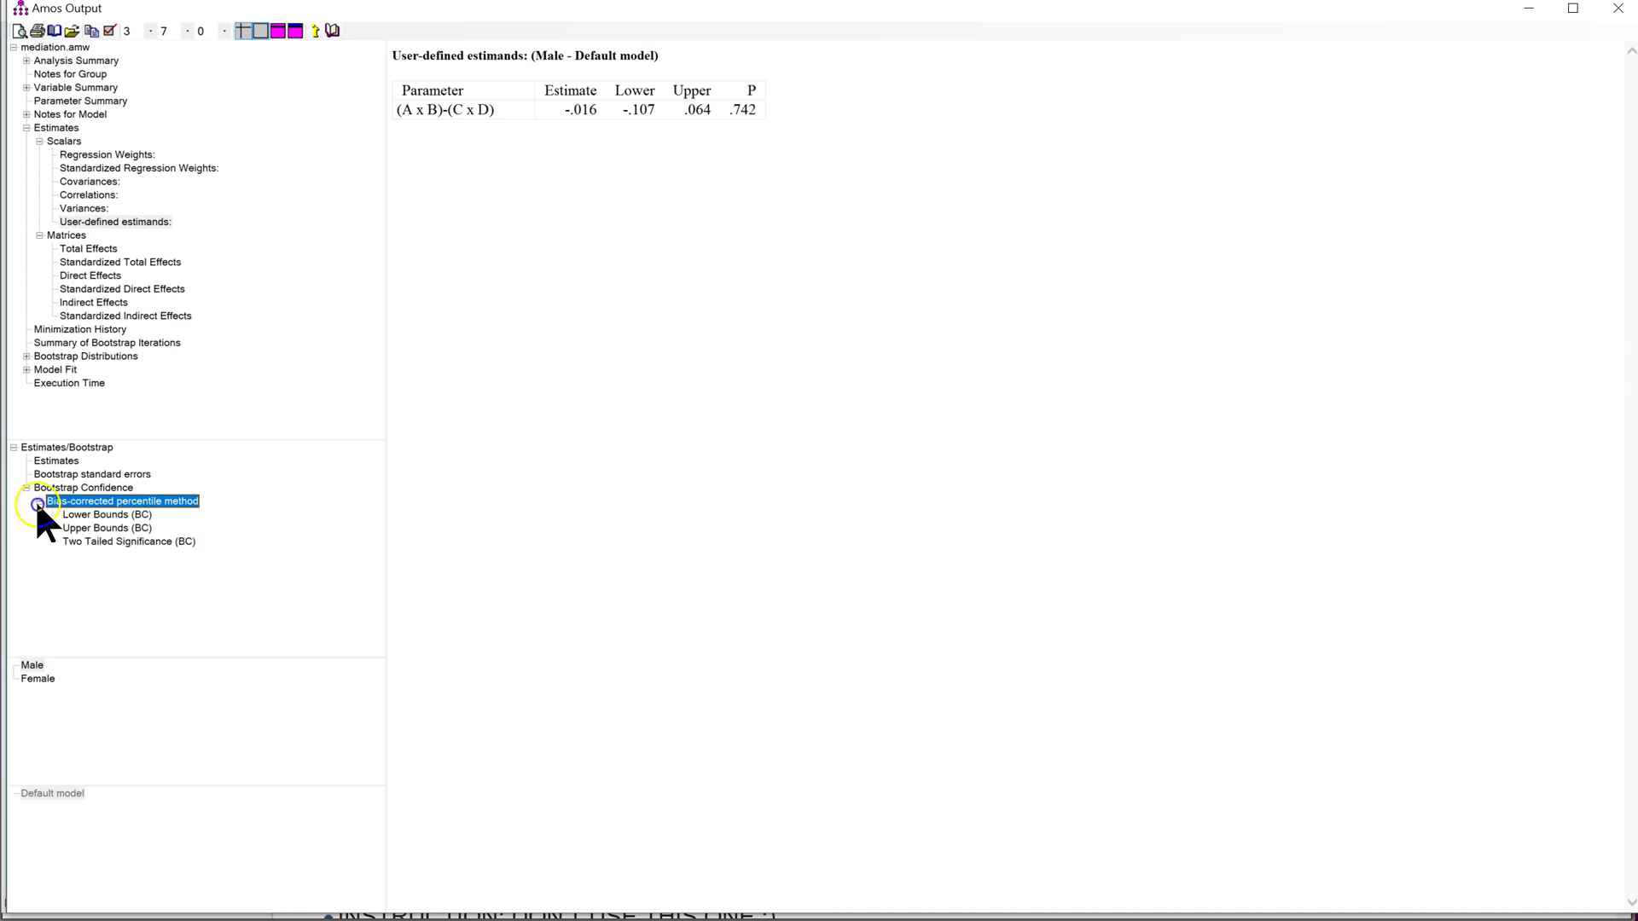
click(102, 543)
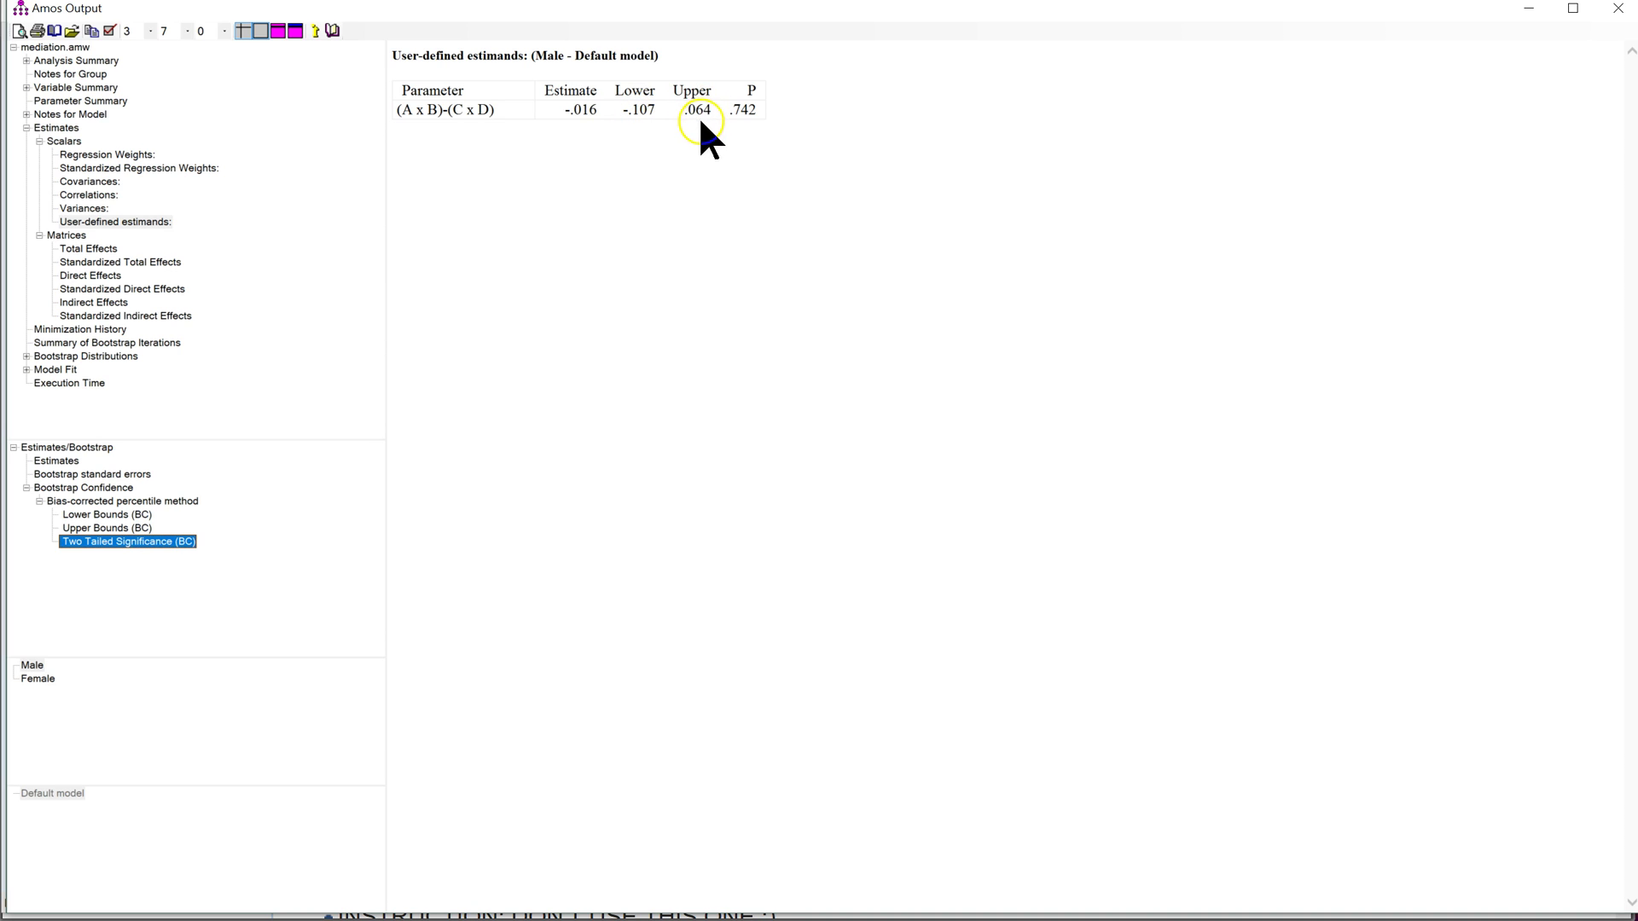
drag(724, 109, 756, 112)
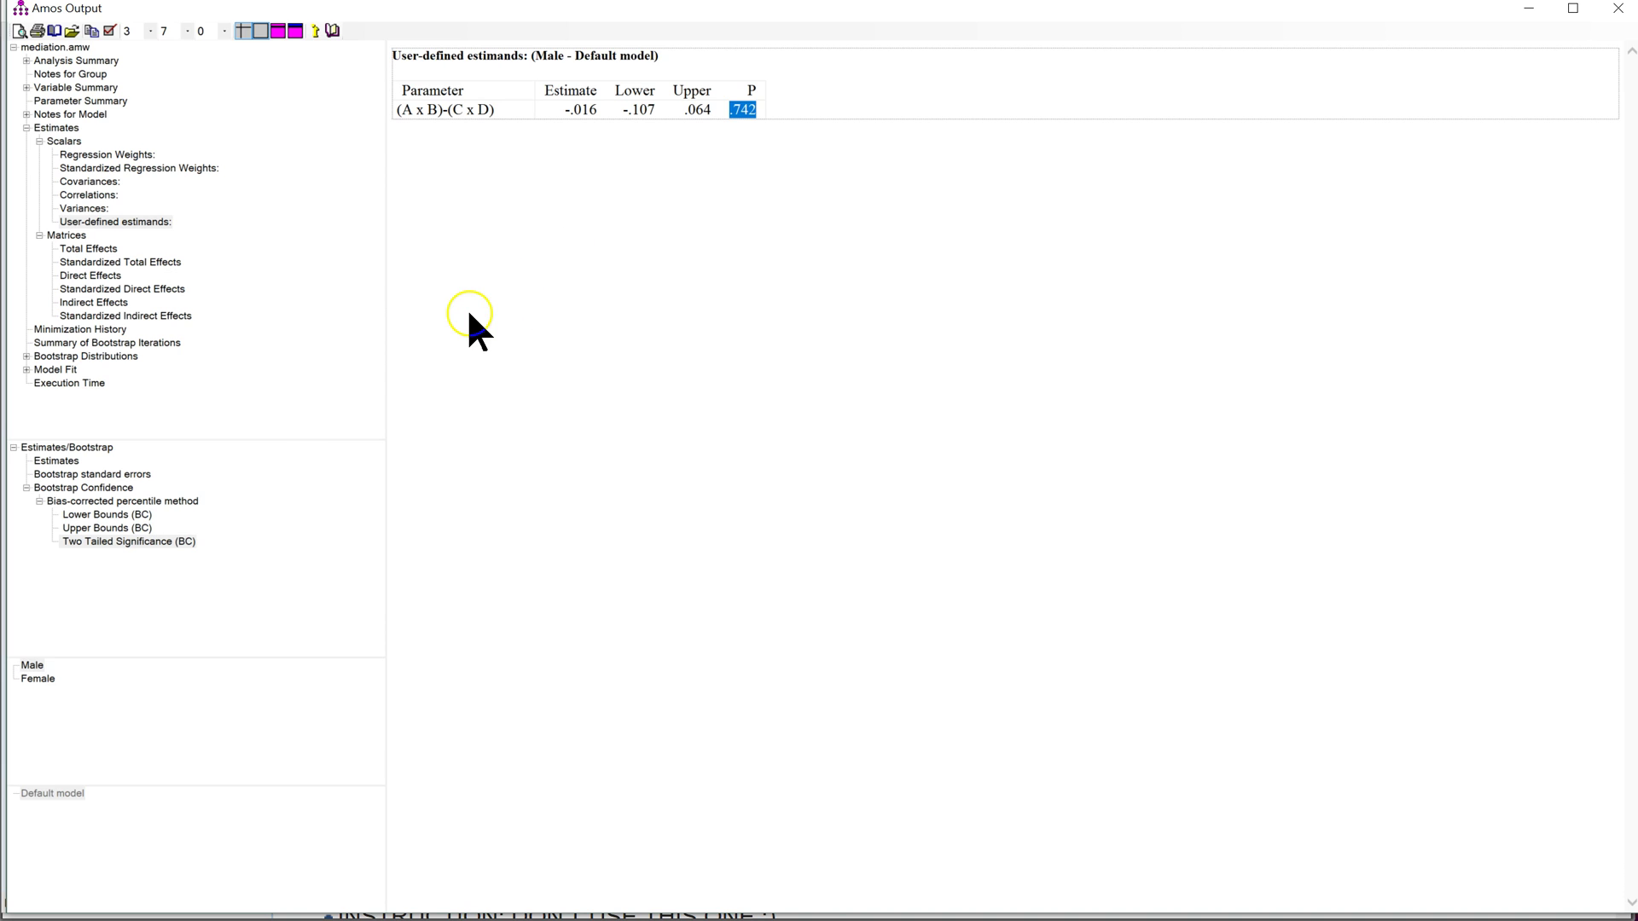
Step: Compare standardized indirect-effect significance for Male and Female, then show Female's estimand result
click(113, 318)
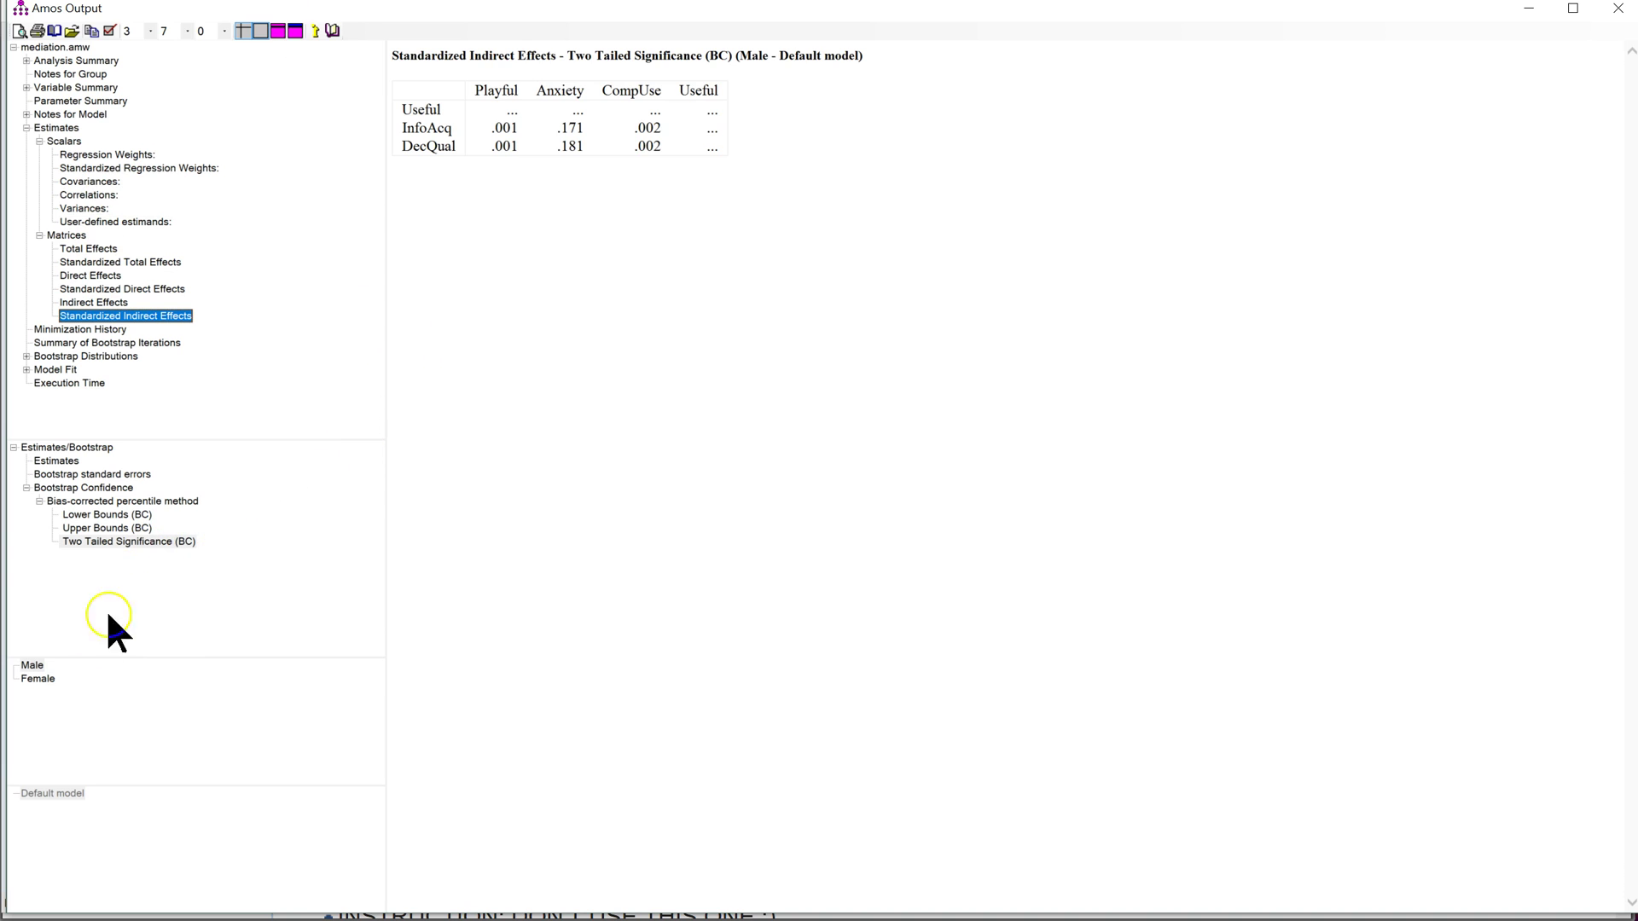
click(116, 542)
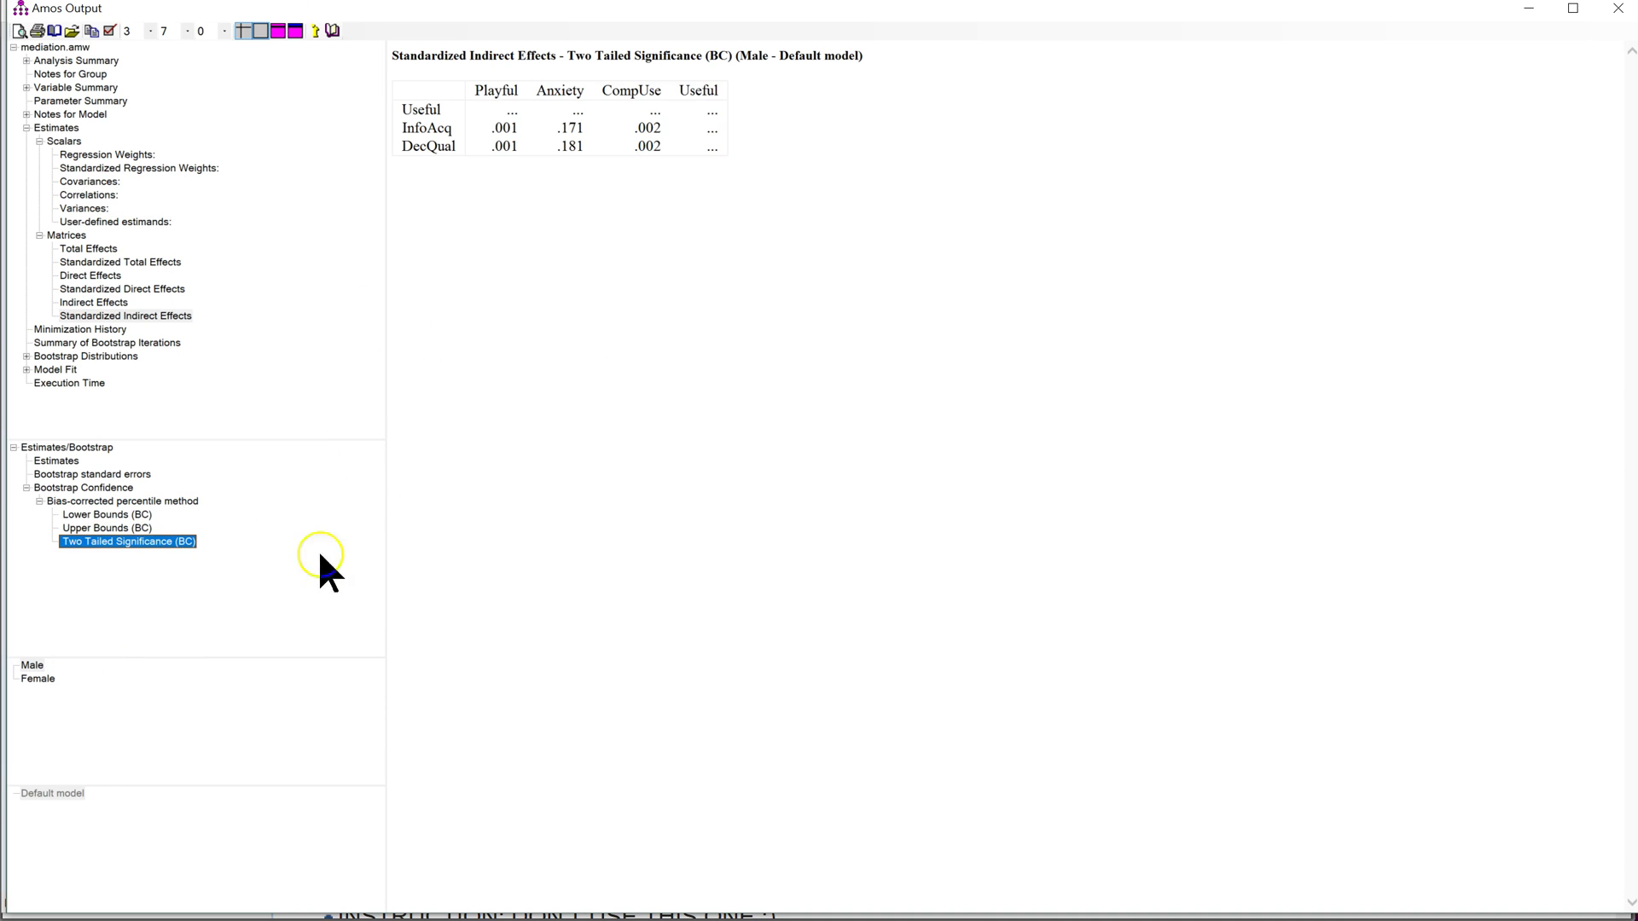
click(31, 666)
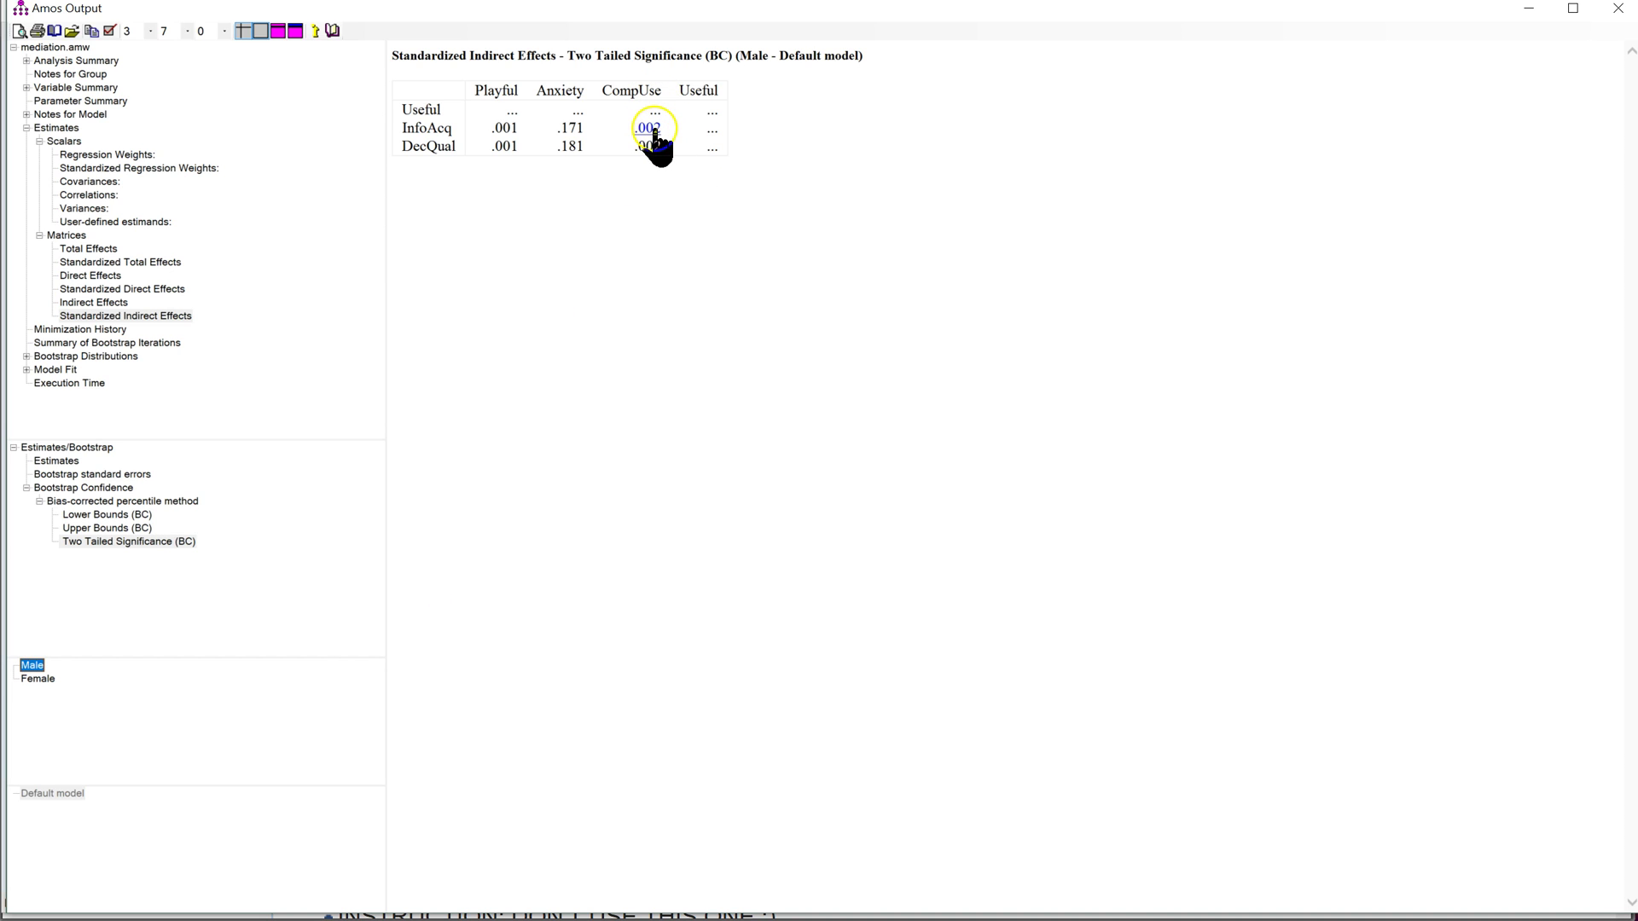
click(37, 680)
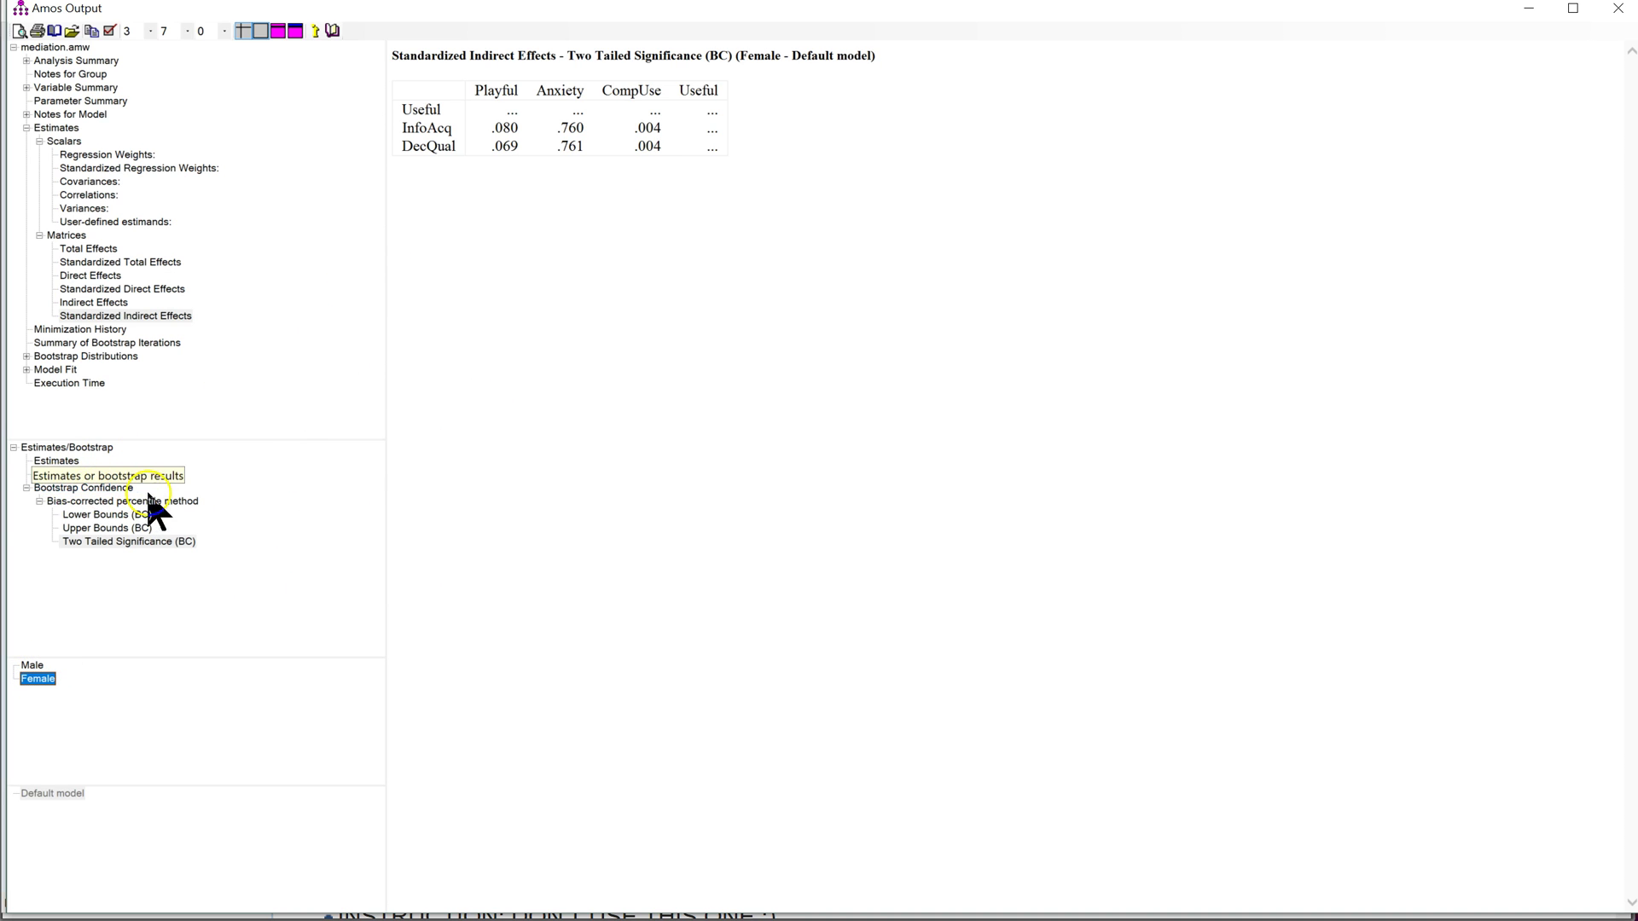
click(103, 222)
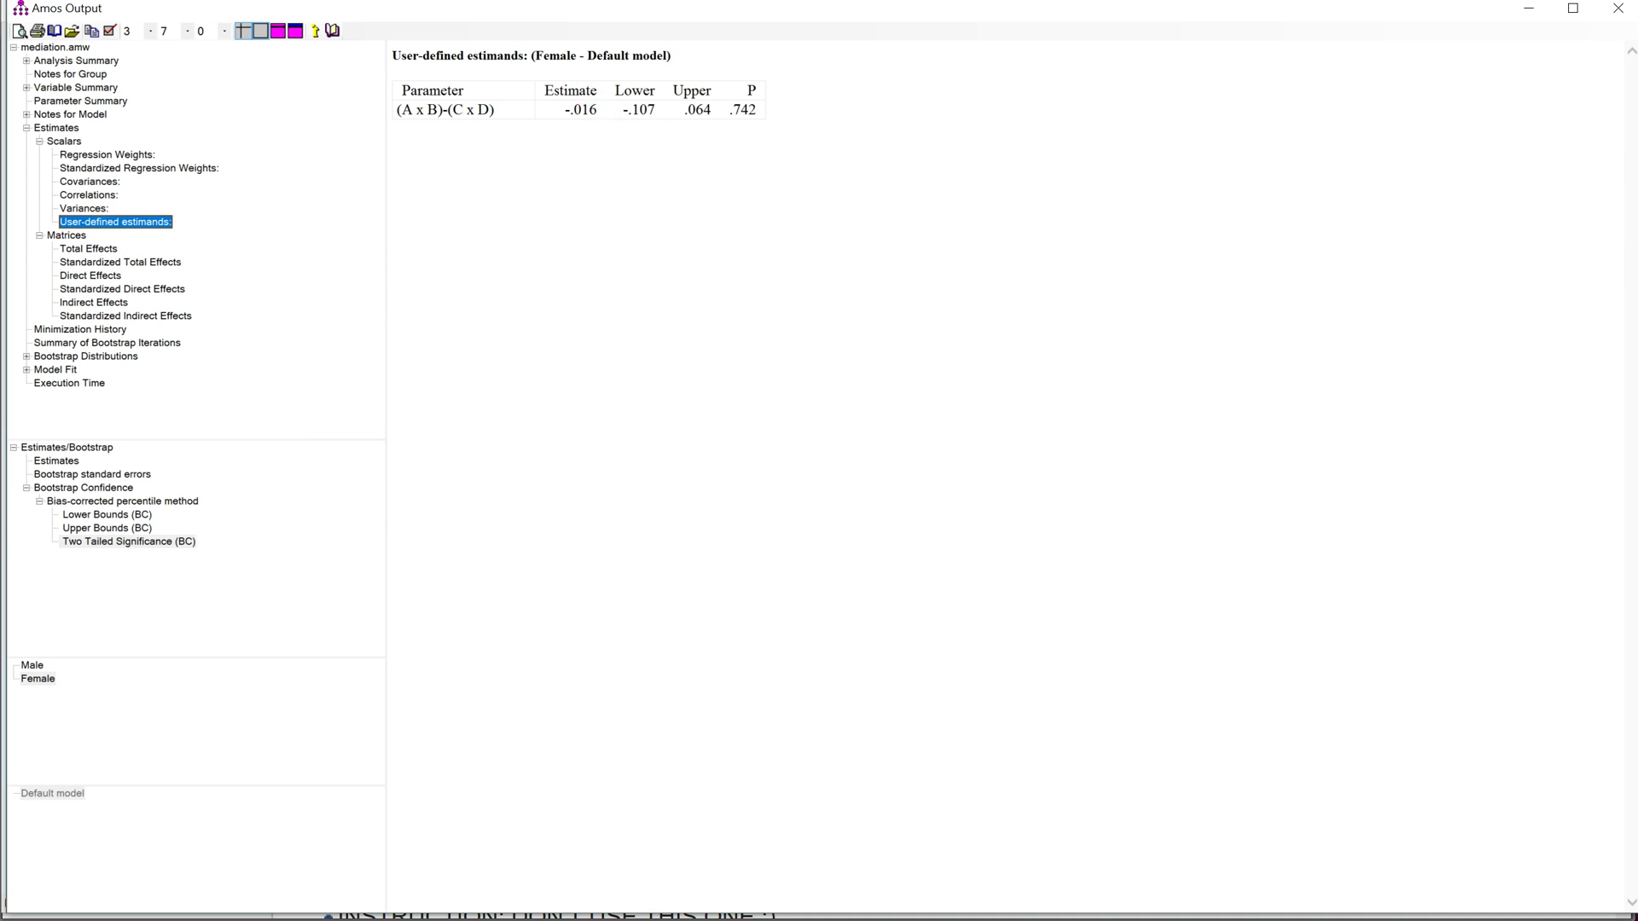
Step: Highlight the Female estimand's p value of .742 in the bootstrap estimands table
click(568, 113)
click(745, 128)
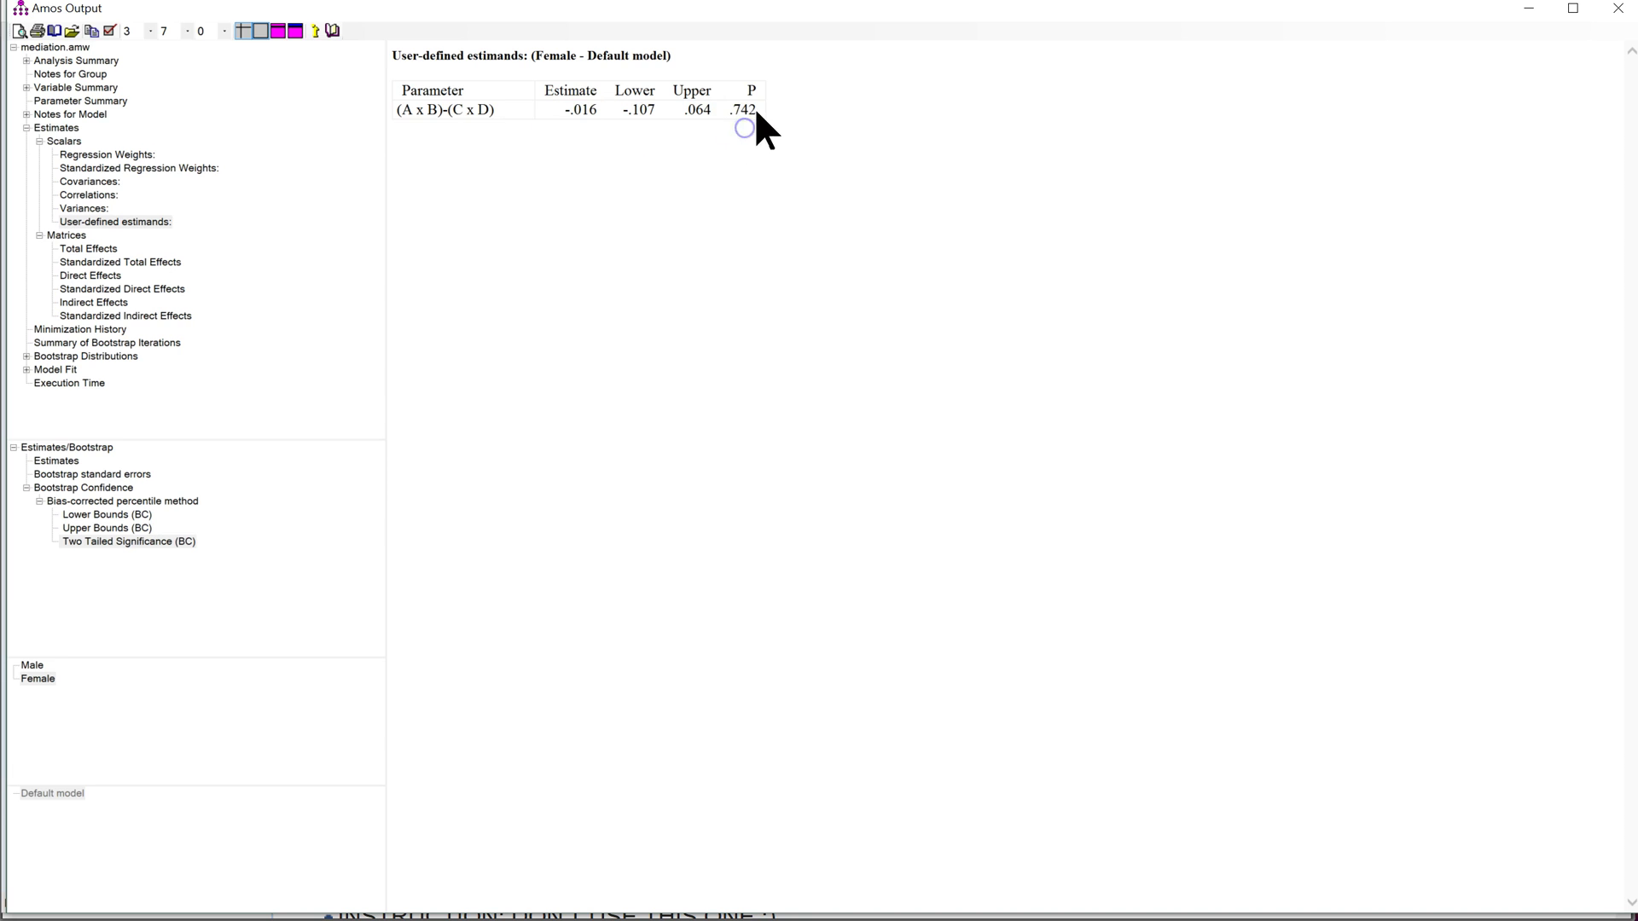
drag(746, 112, 727, 109)
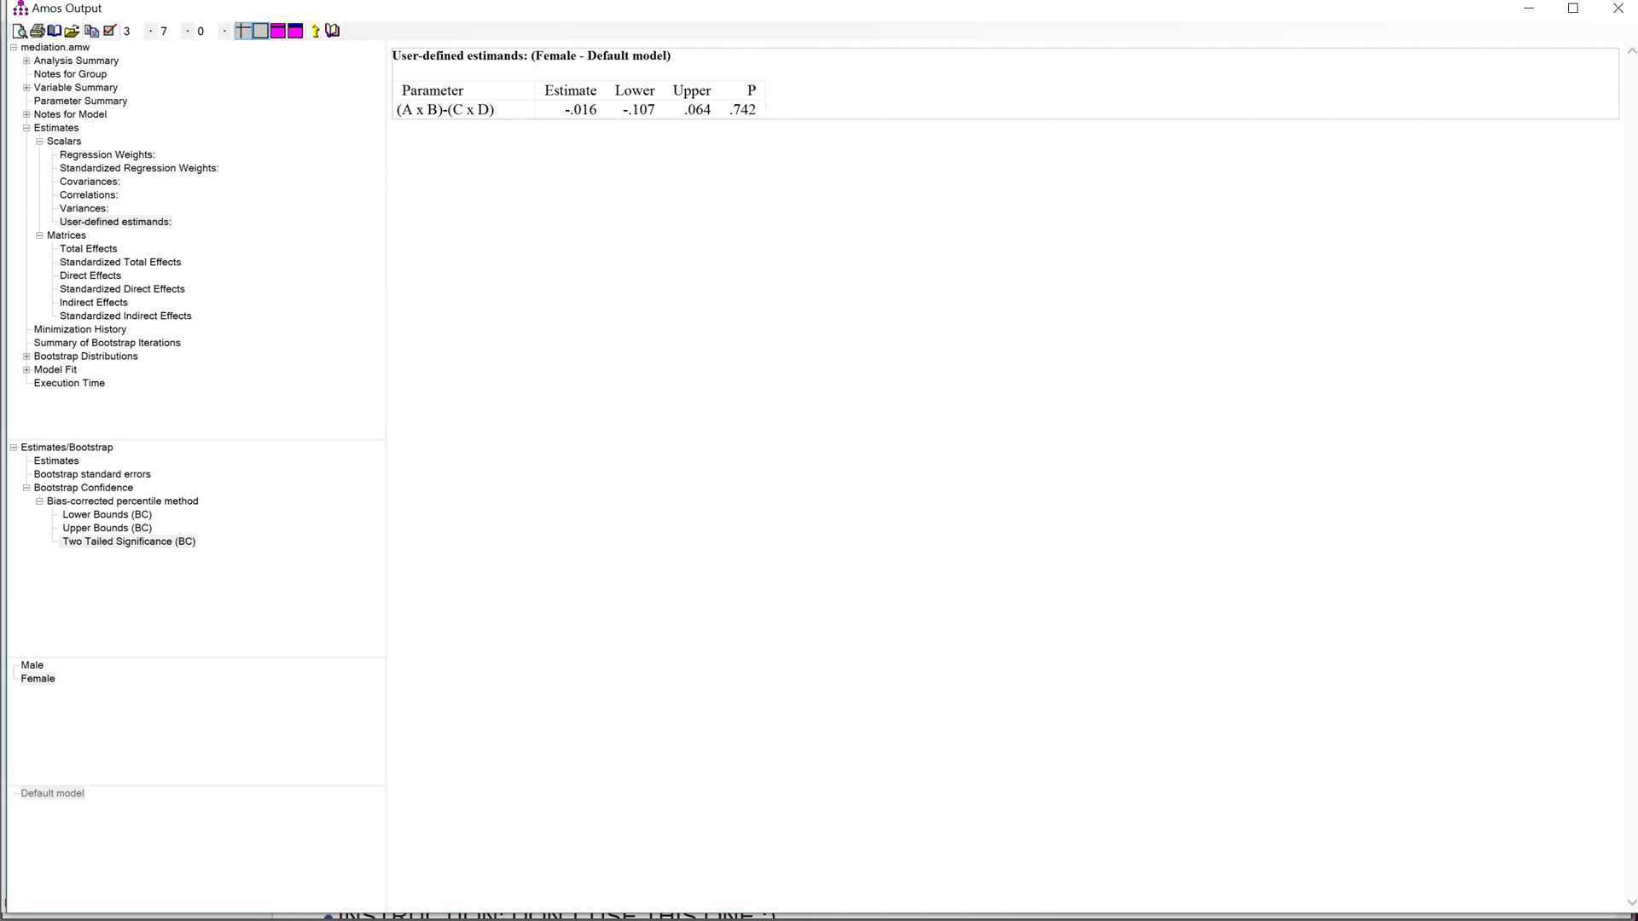
click(732, 112)
Step: Display Female standardized indirect effect estimates (CompUse→InfoAcq .152, DecQual .135), then Male's
click(121, 315)
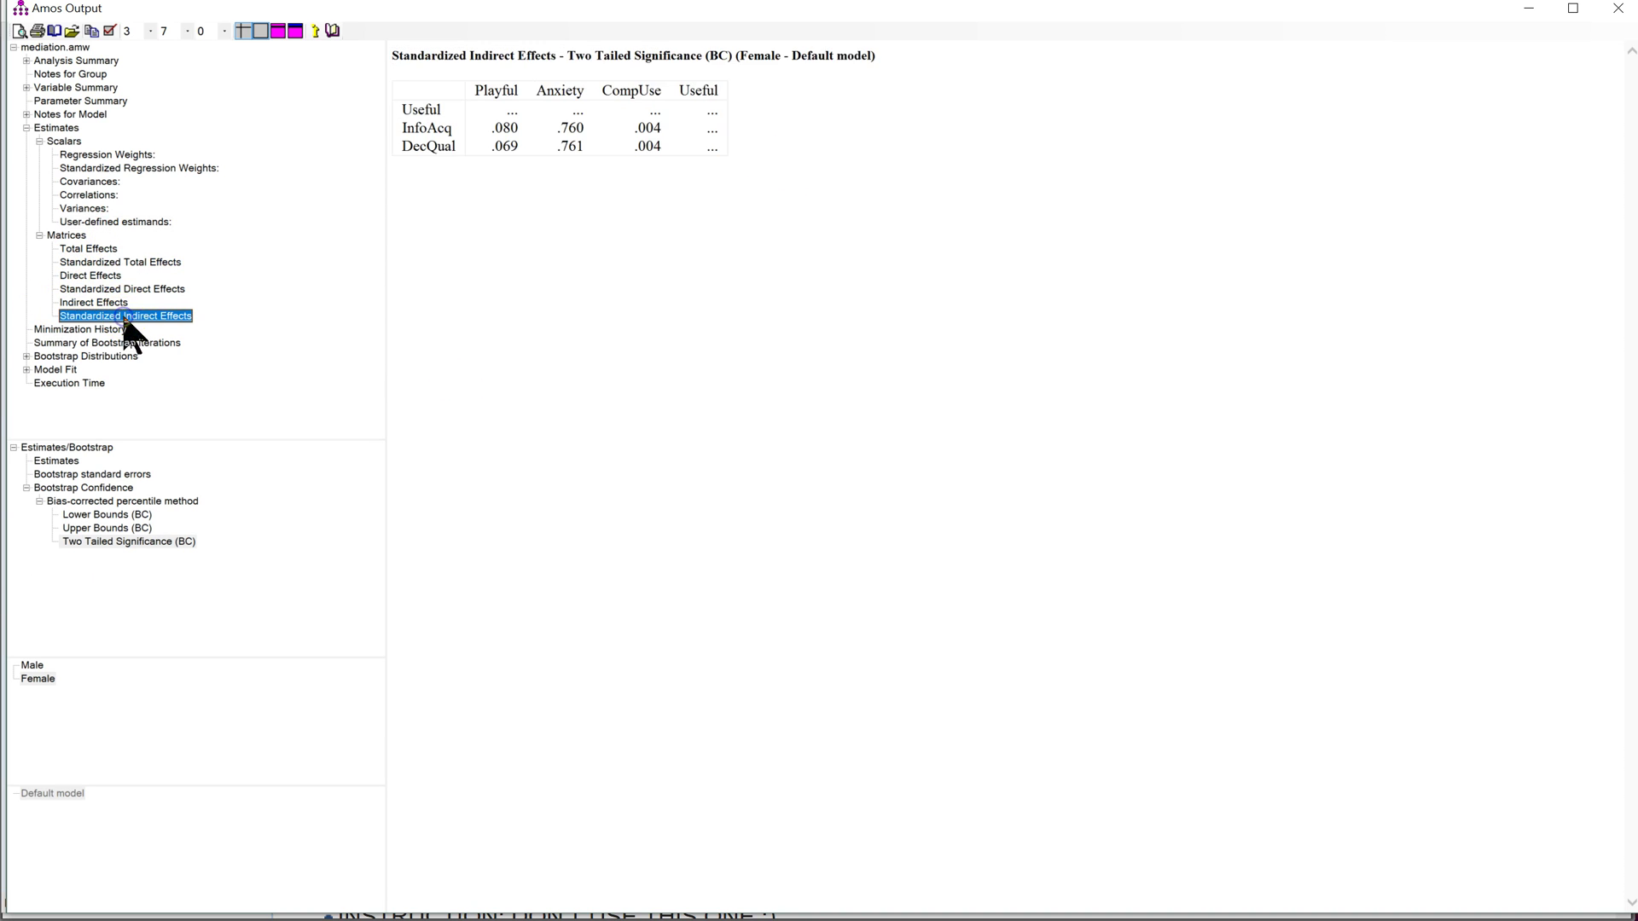
click(499, 297)
click(54, 460)
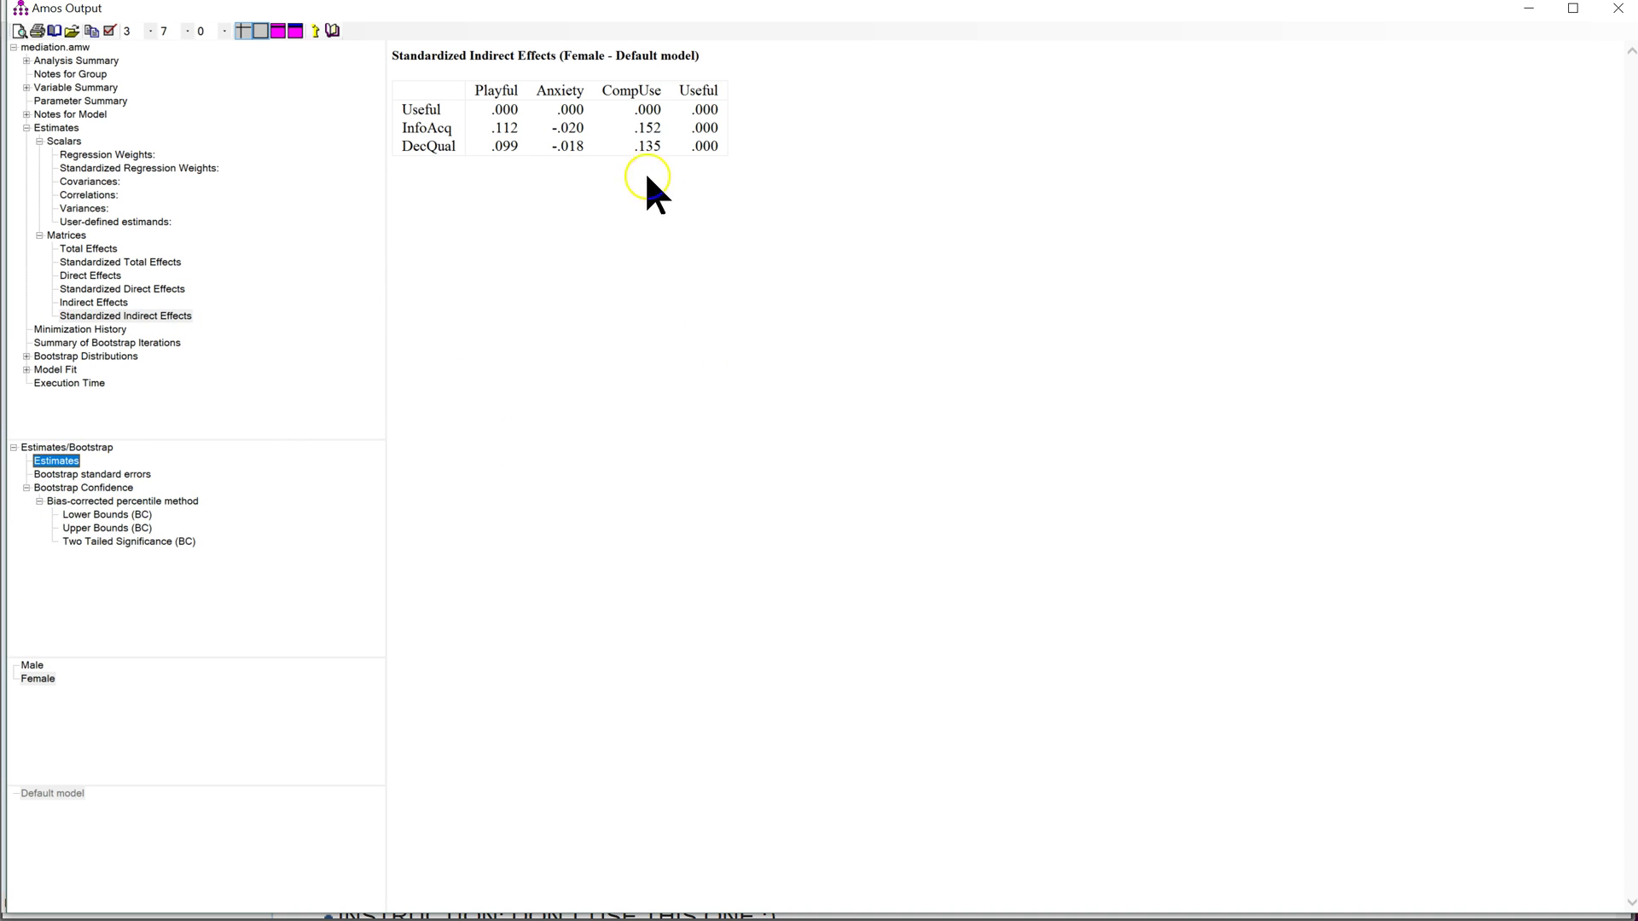
click(37, 679)
click(29, 666)
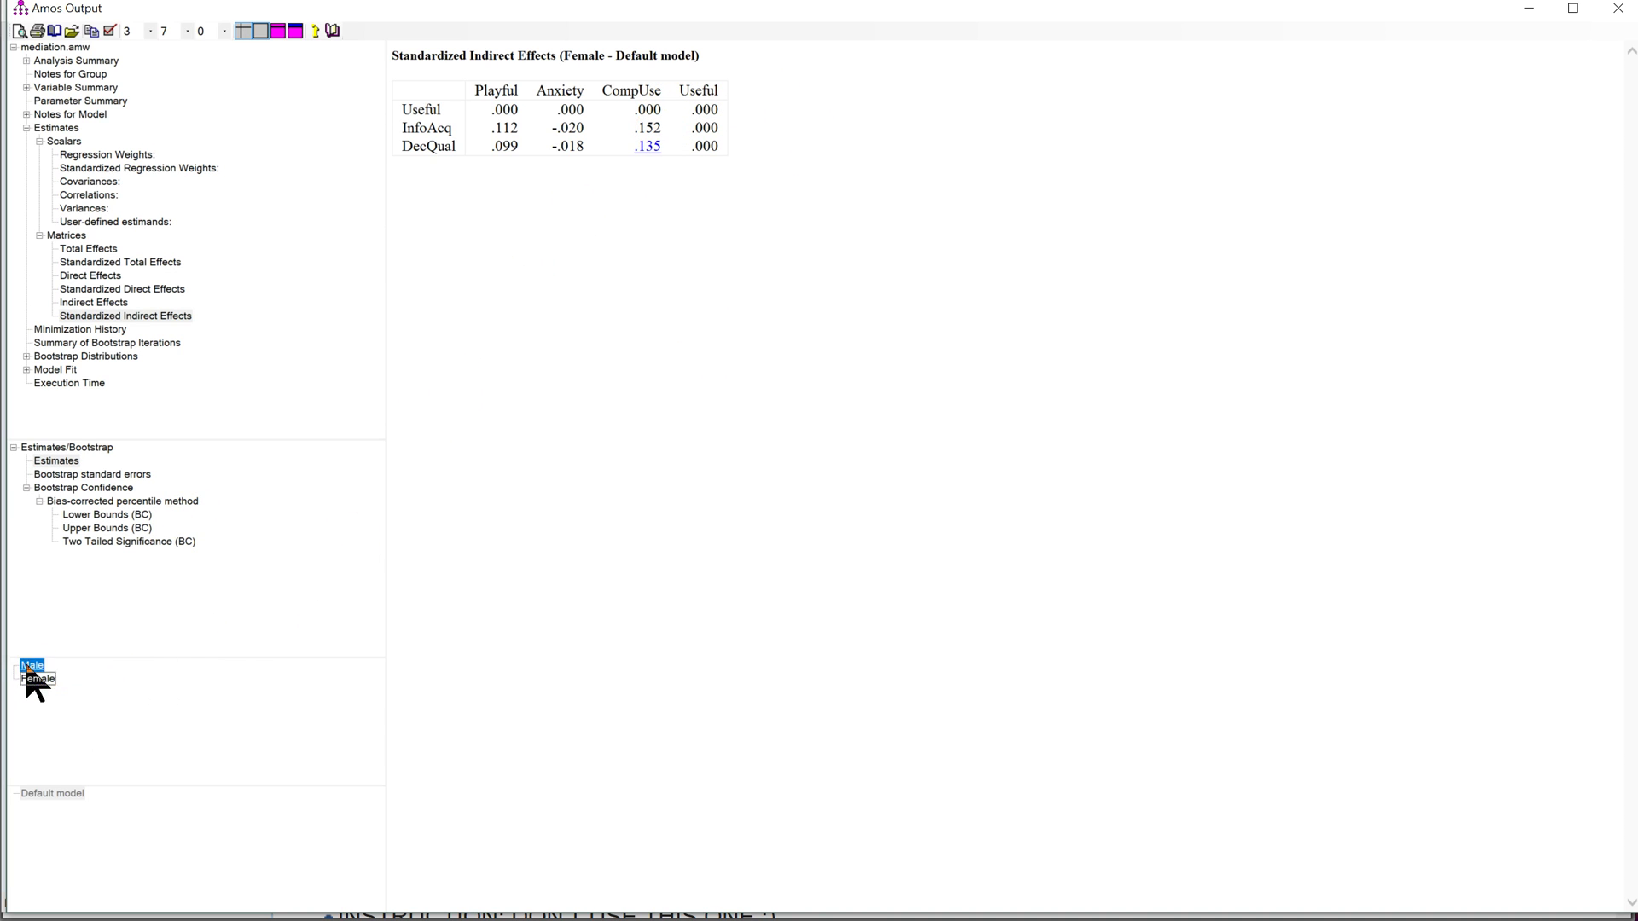